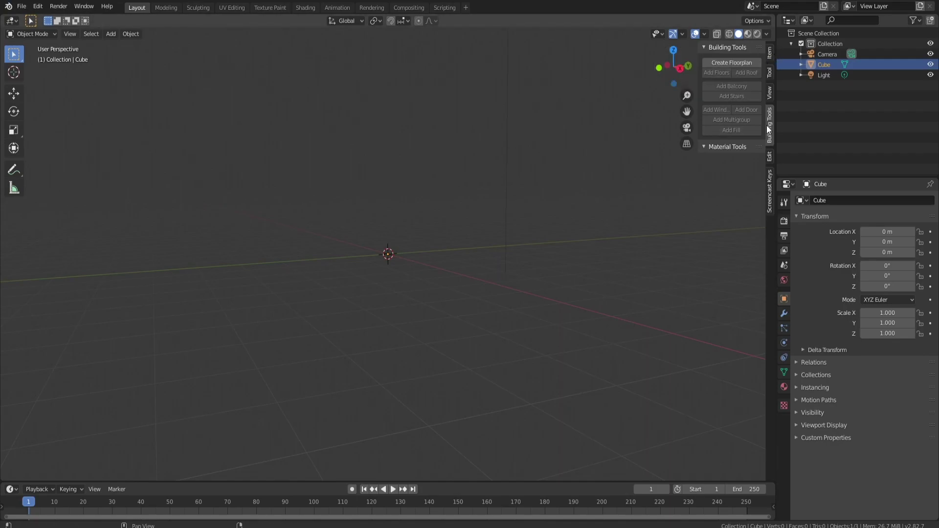
Step: Create a building floorplan of the Random type with its seed set to 23
click(737, 63)
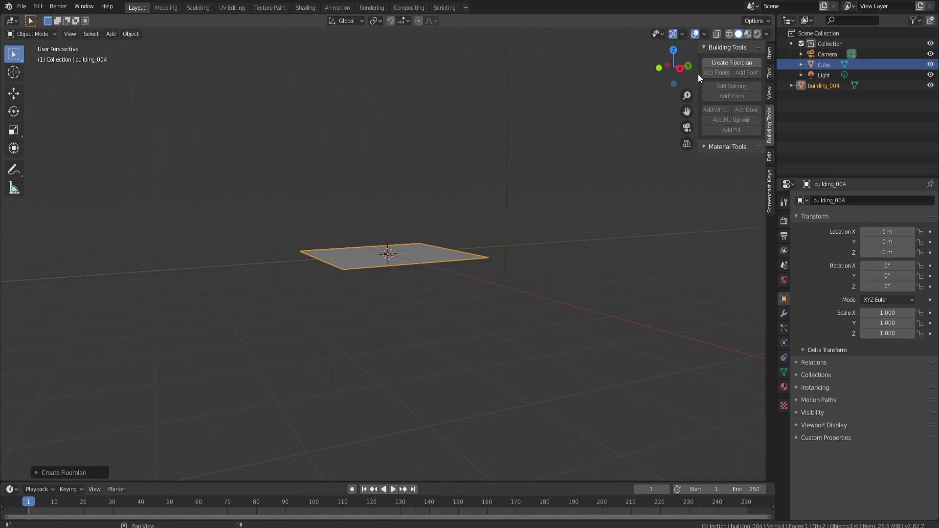
middle_drag(526, 124, 489, 193)
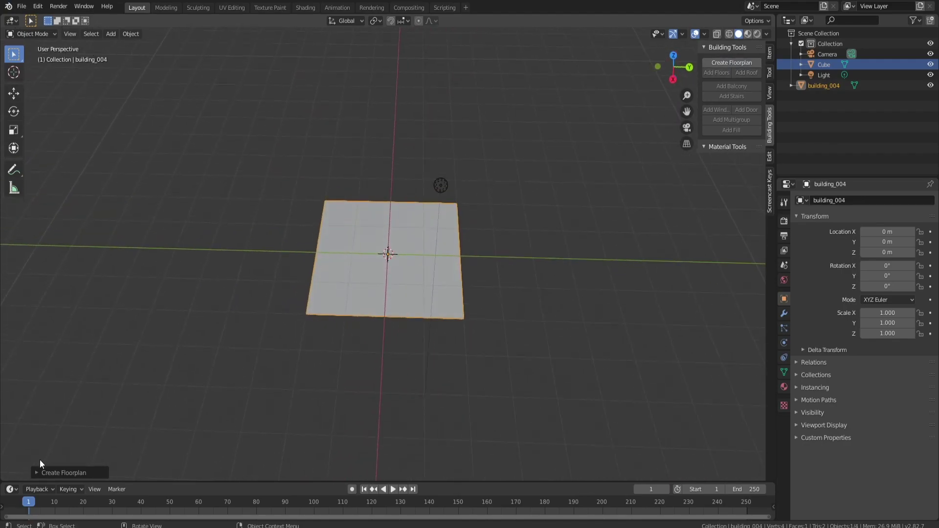
click(41, 472)
click(110, 441)
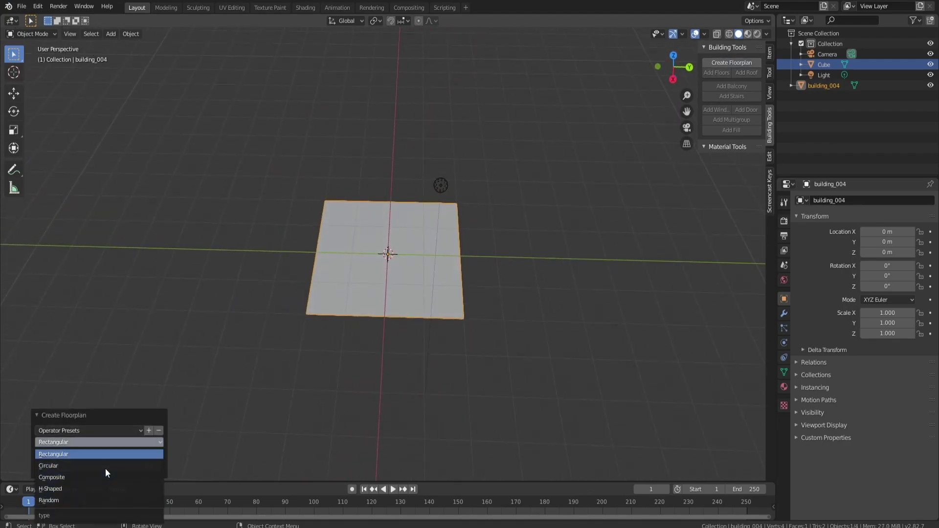
click(71, 501)
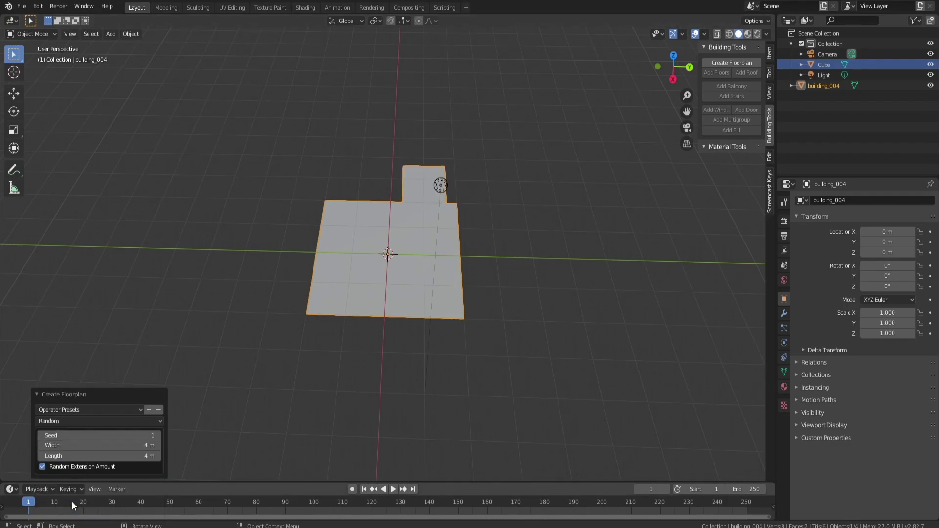
click(72, 421)
click(71, 422)
drag(89, 435, 129, 435)
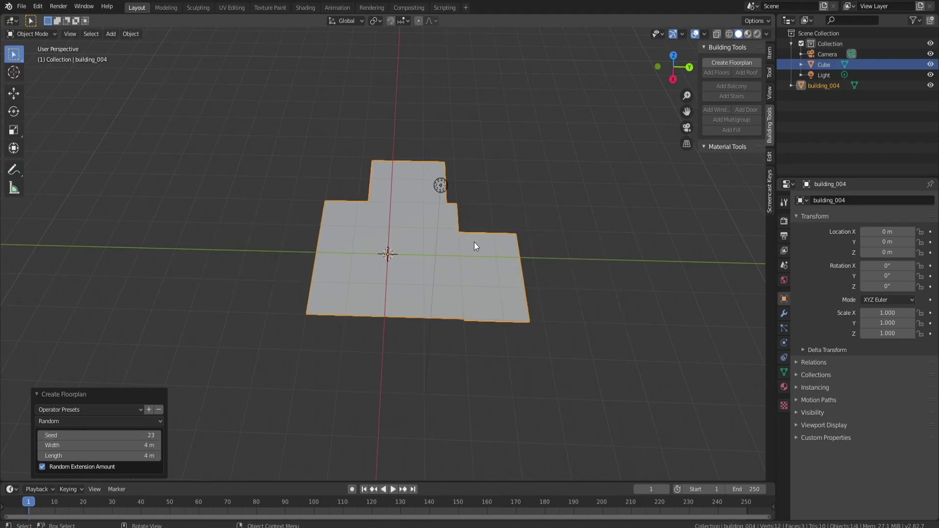
Step: Set the floorplan's width to 13 m and its length to 6.3 m
middle_drag(494, 286, 489, 264)
drag(103, 445, 152, 446)
drag(81, 456, 93, 456)
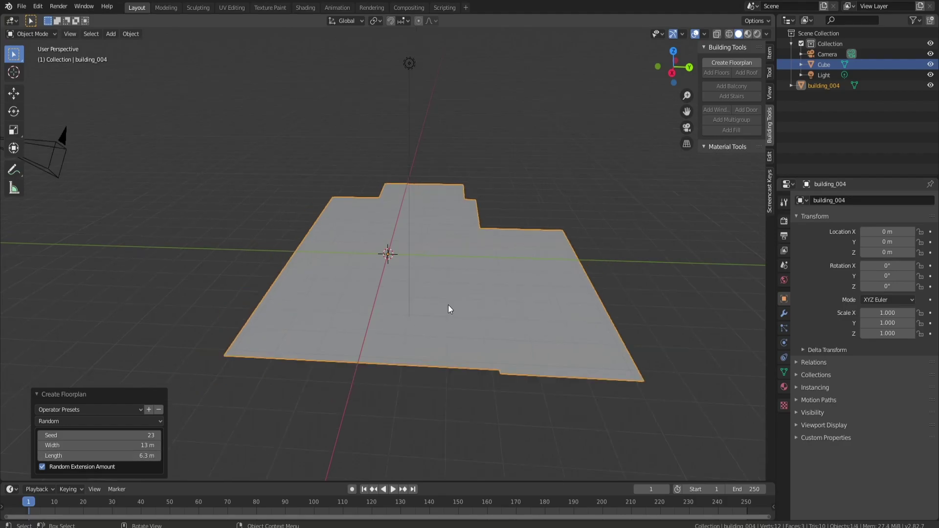
middle_drag(499, 287, 425, 264)
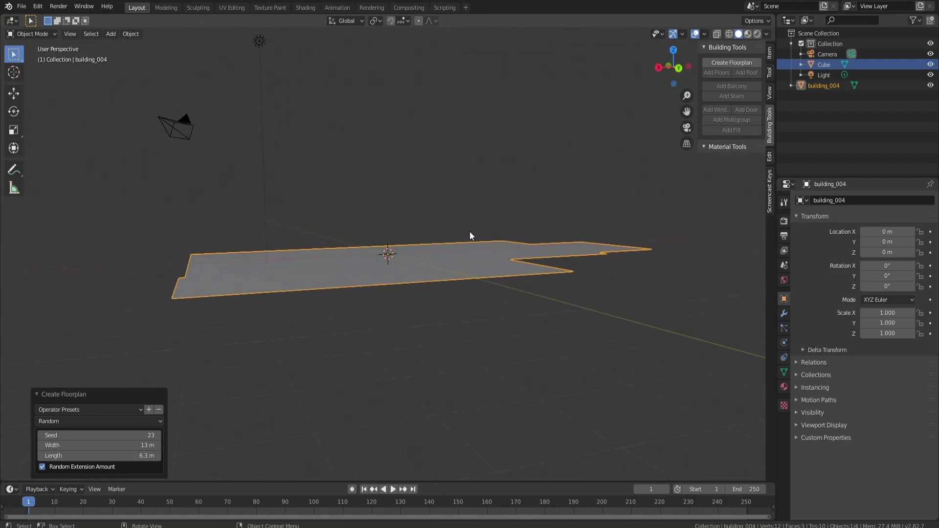
Step: In Edit Mode, add three 2 m high floors with slabs to the floorplan, stacking them one at a time
key(Tab)
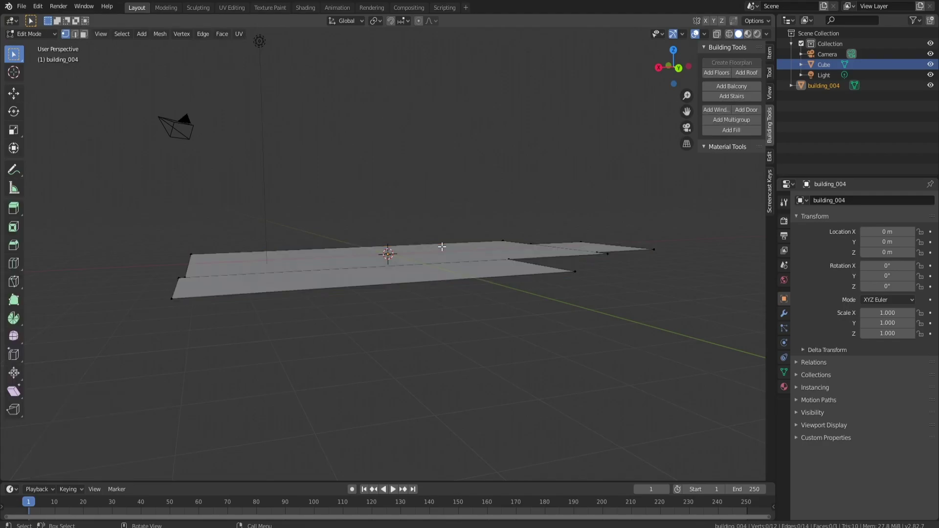
middle_drag(527, 164, 593, 158)
click(718, 73)
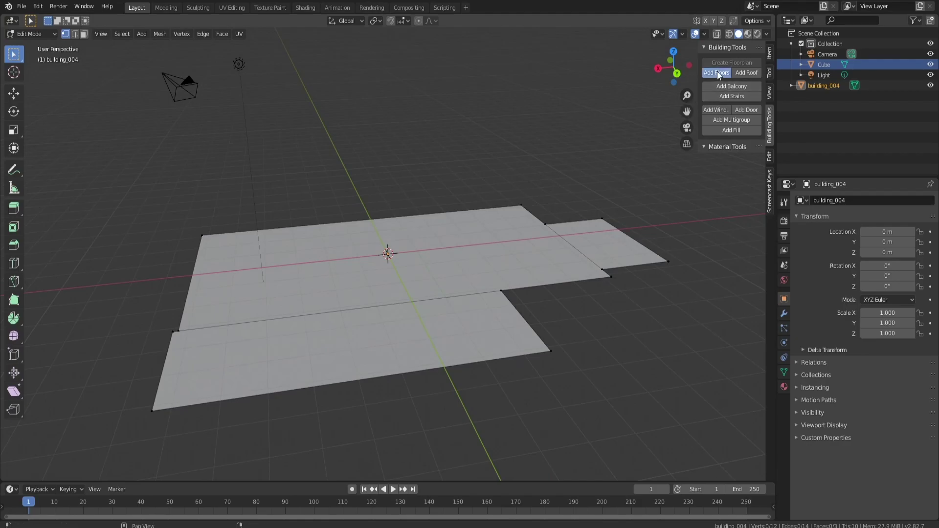
middle_drag(560, 384, 540, 333)
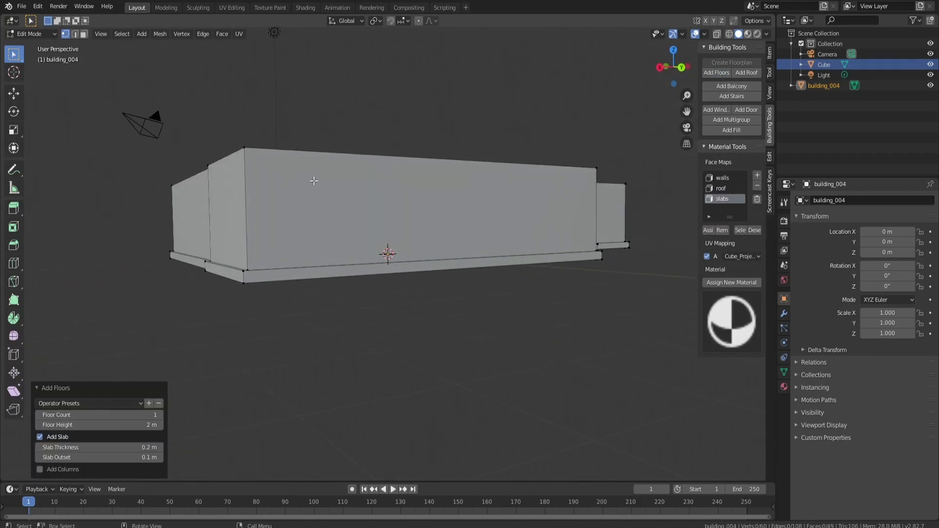
click(718, 72)
middle_drag(538, 206, 404, 311)
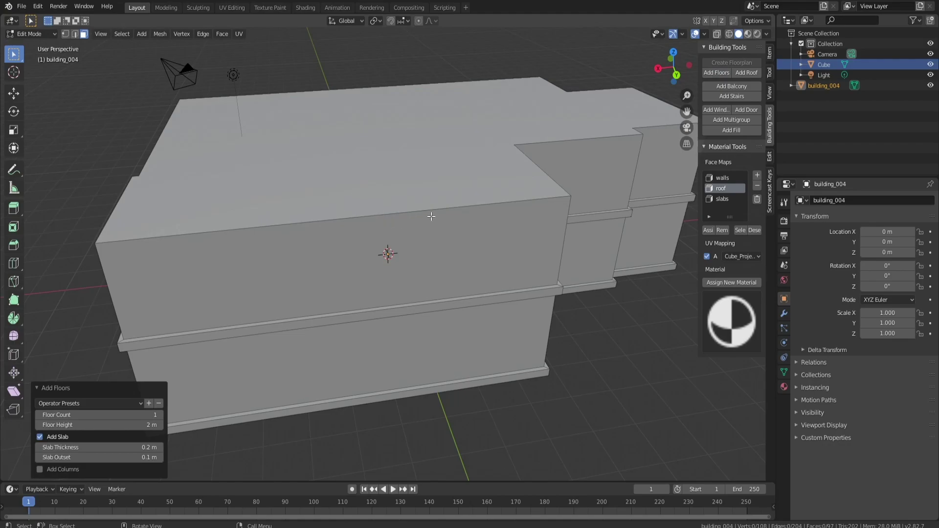
click(713, 74)
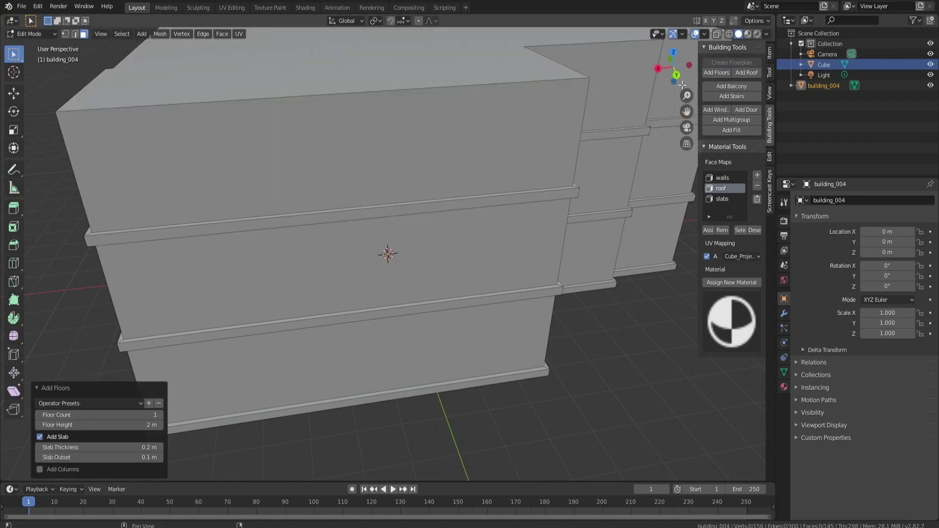
Step: Add a hip roof over the top face of the three-storey building
scroll(517, 166, down, 4)
middle_drag(526, 170, 688, 95)
click(749, 73)
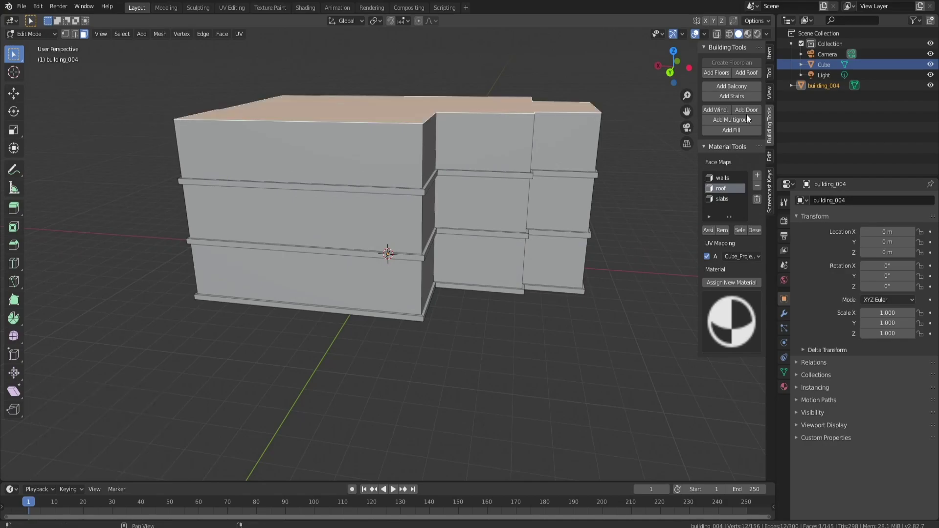
click(752, 73)
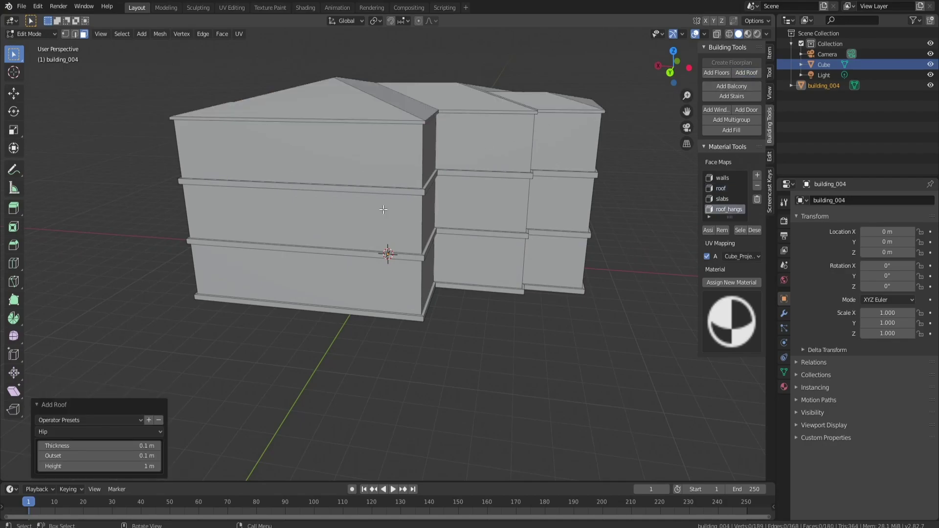
middle_drag(445, 200, 460, 131)
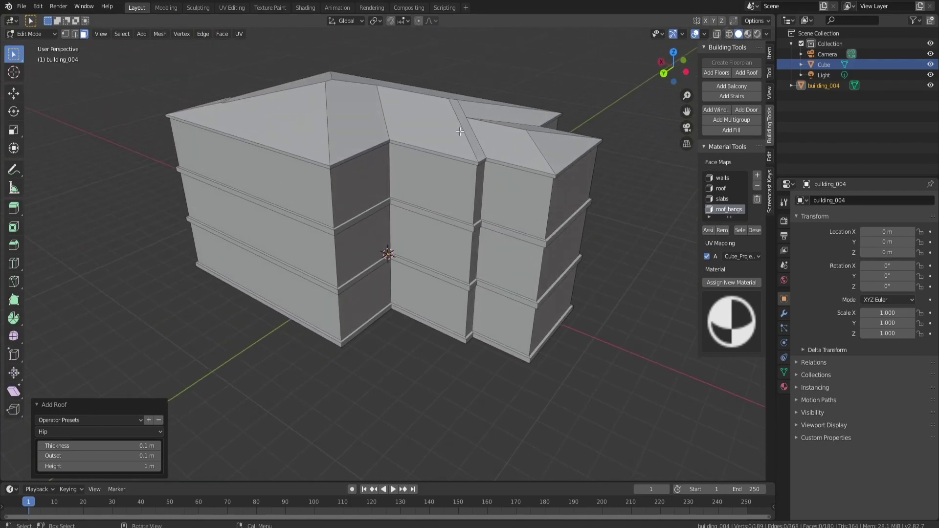
Step: Change the roof type to Gable, trying Flat first
click(141, 433)
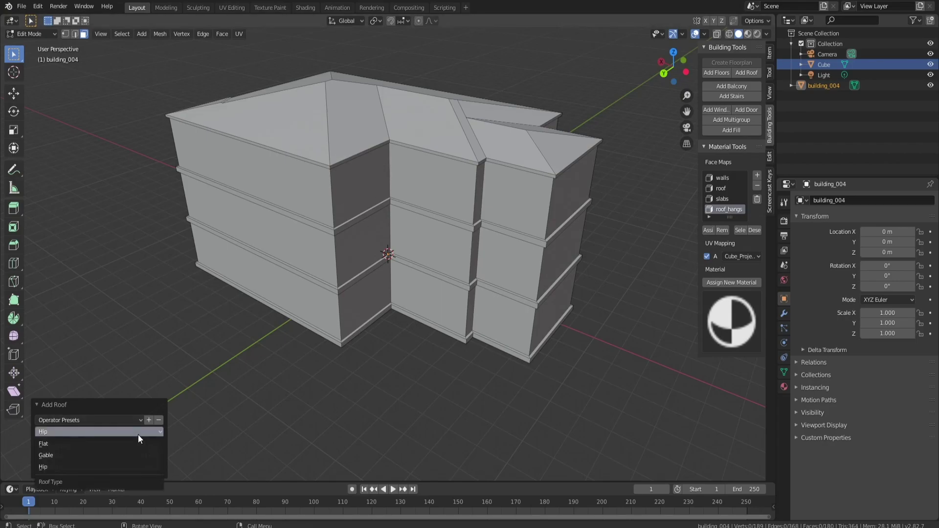
click(62, 445)
middle_drag(373, 283, 191, 408)
click(98, 421)
click(62, 445)
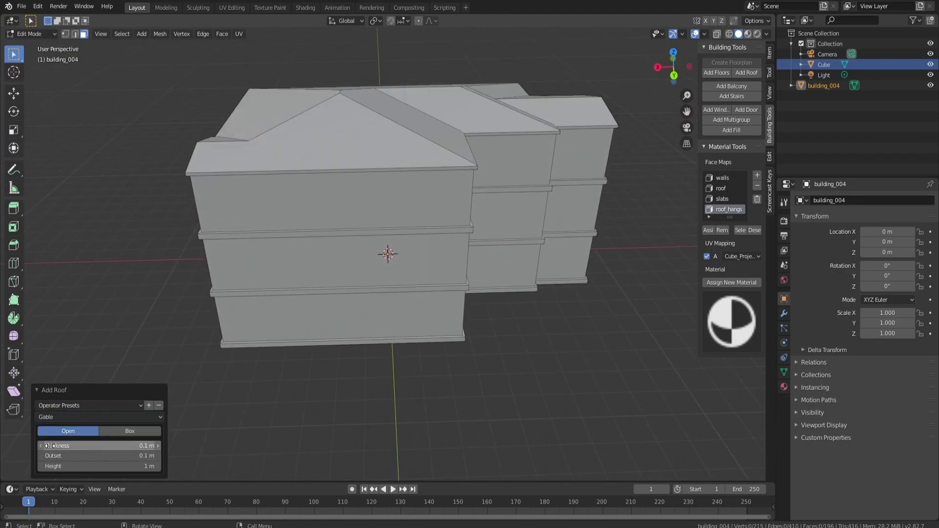
middle_drag(230, 358, 239, 339)
click(77, 417)
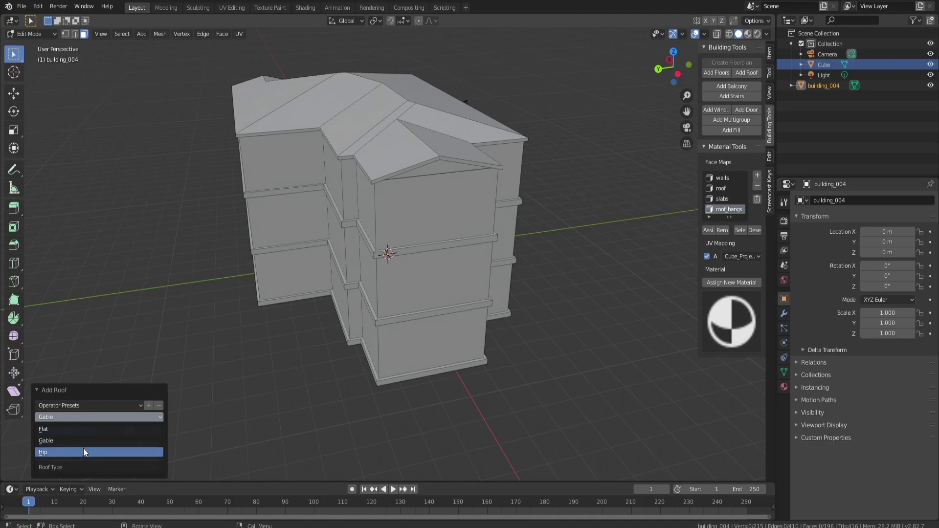
click(140, 404)
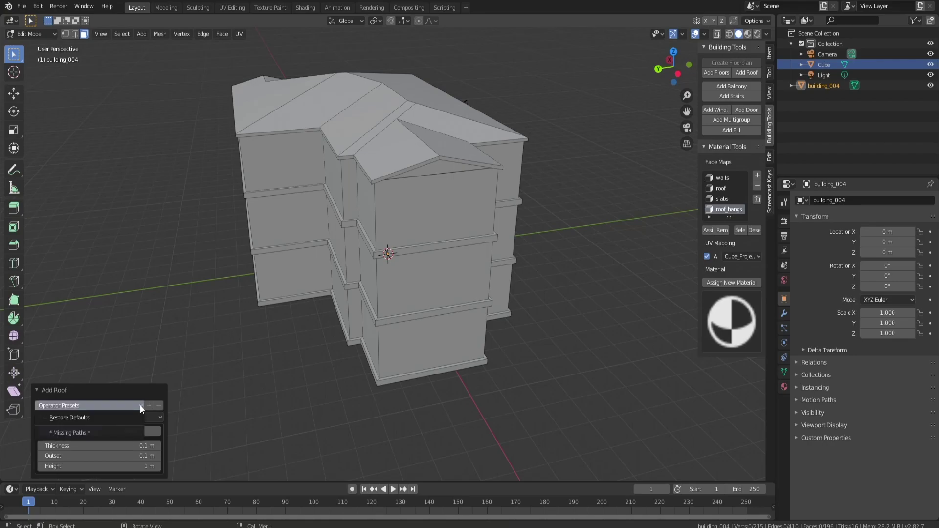
click(86, 433)
click(152, 392)
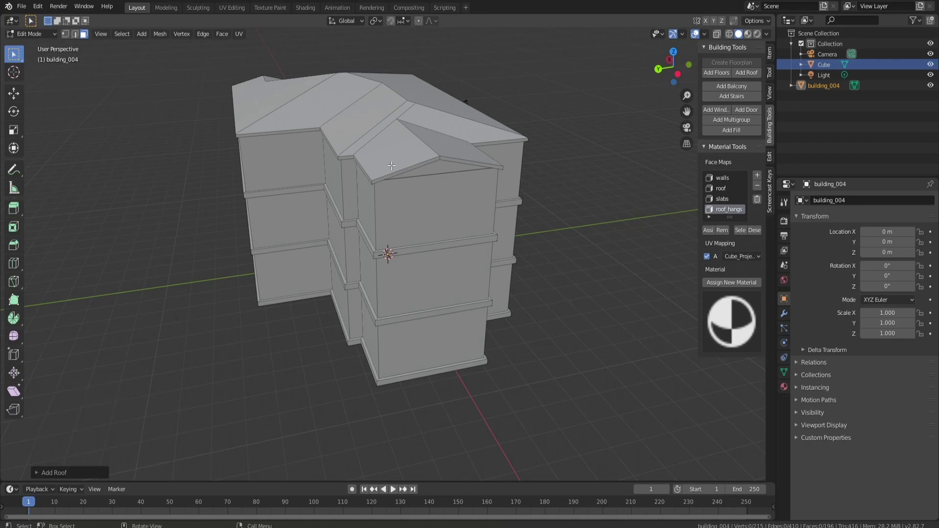
Step: Add a door to the ground-floor wall face of the building's recessed middle section
middle_drag(389, 160, 448, 198)
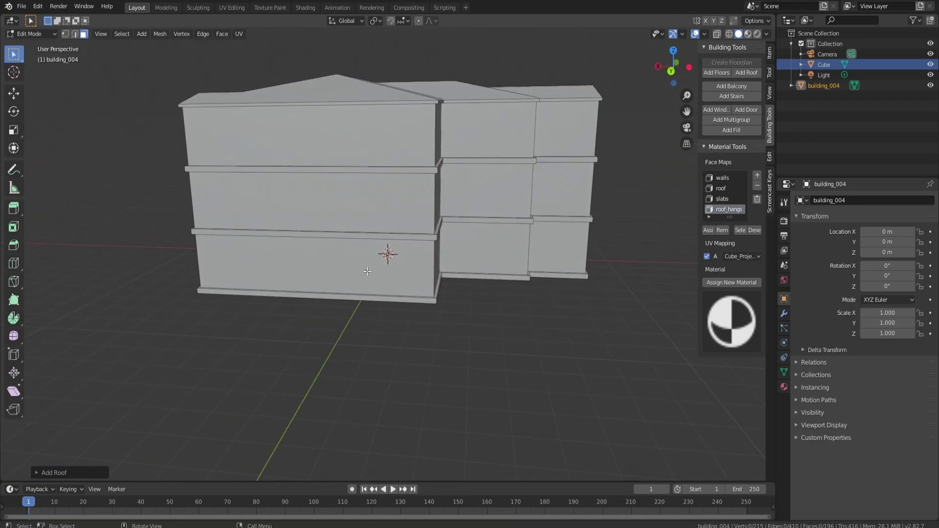
click(351, 264)
middle_drag(351, 264, 542, 225)
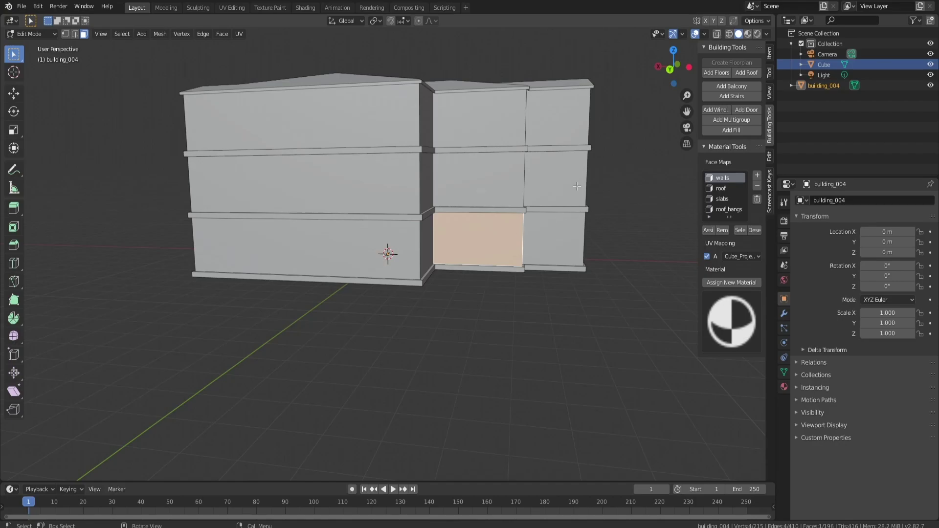
click(747, 110)
scroll(500, 270, up, 5)
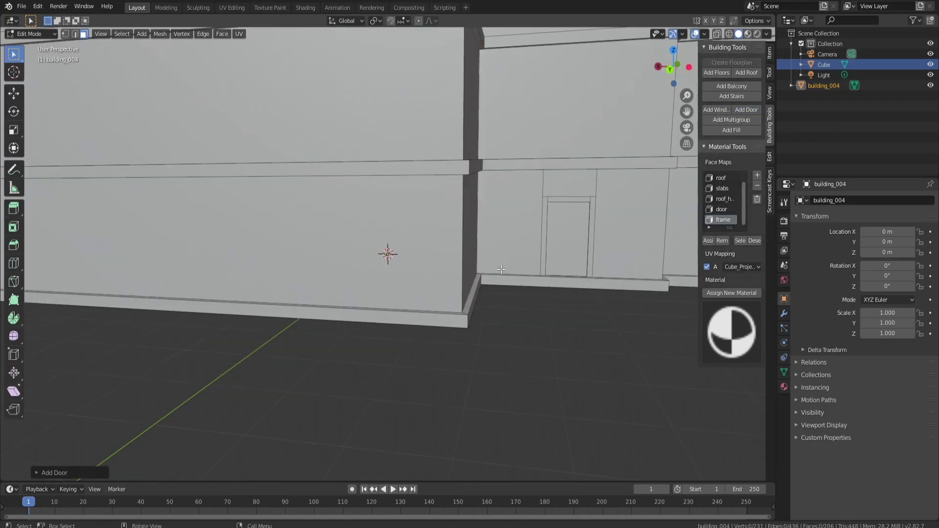
Step: Add a Sphere arch above the door with an arc height of 0.5 m and an arc resolution of 5
click(34, 473)
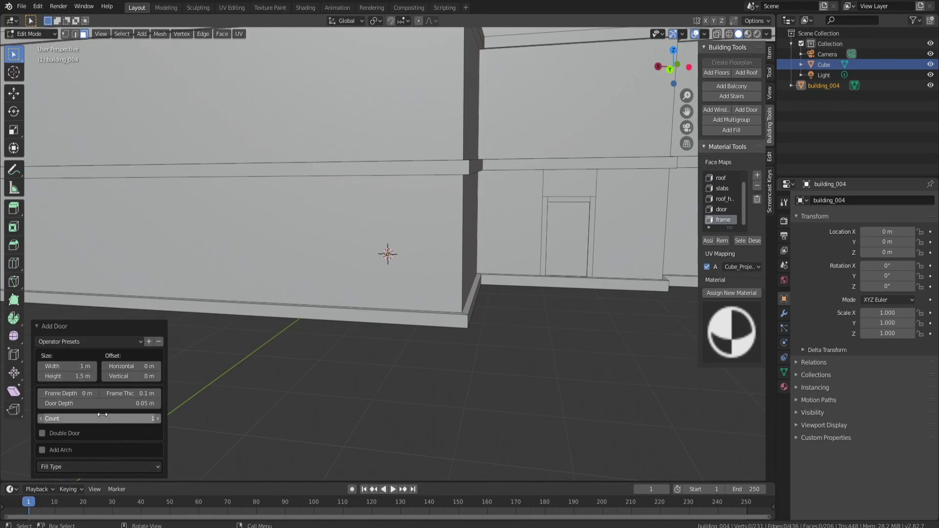
click(42, 434)
click(42, 434)
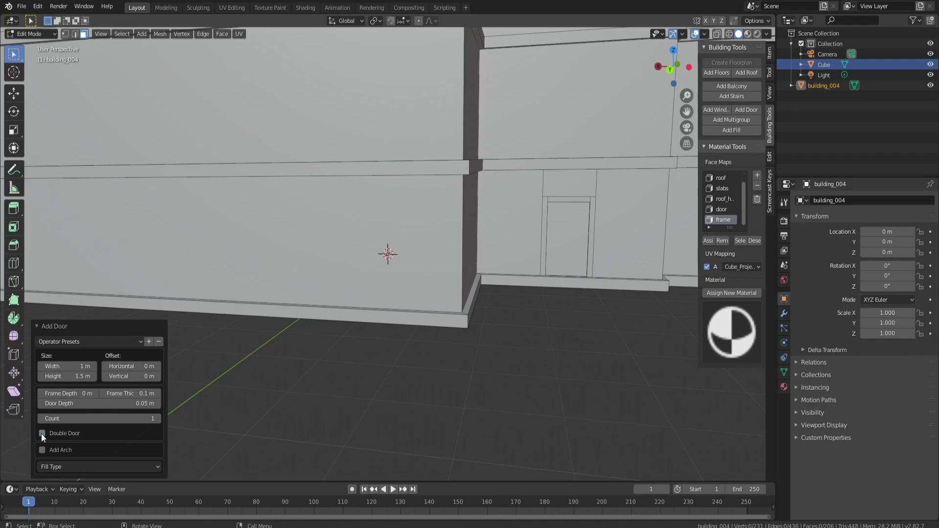
click(42, 450)
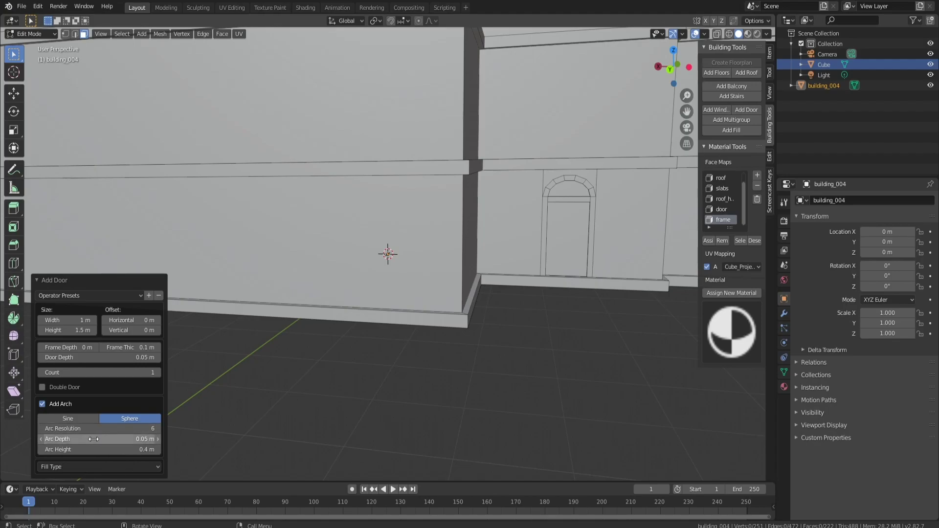
drag(94, 447, 158, 452)
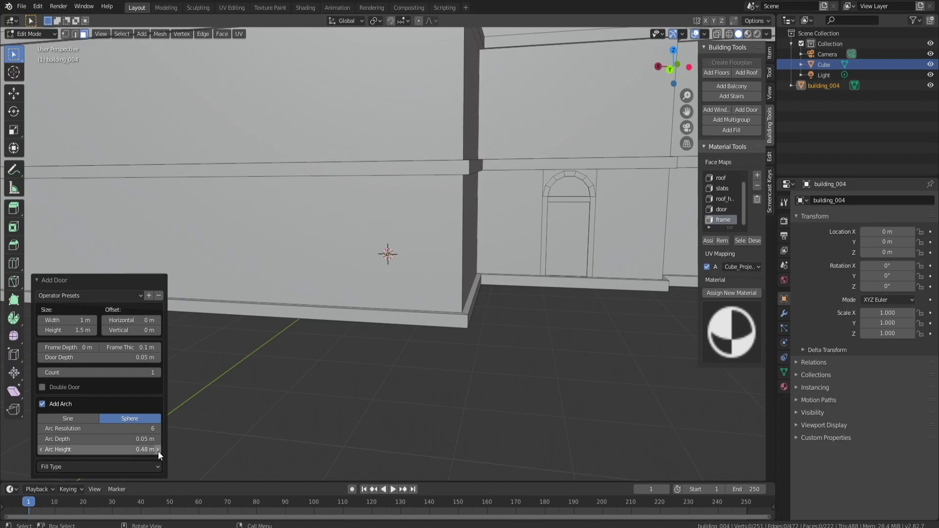
click(158, 449)
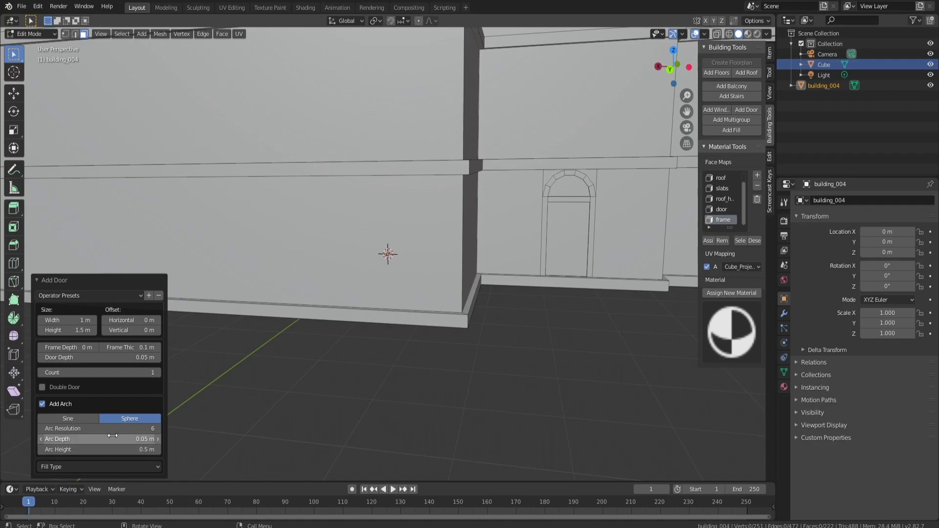
mouse_move(98, 429)
mouse_down()
mouse_move(137, 429)
mouse_move(93, 428)
mouse_up()
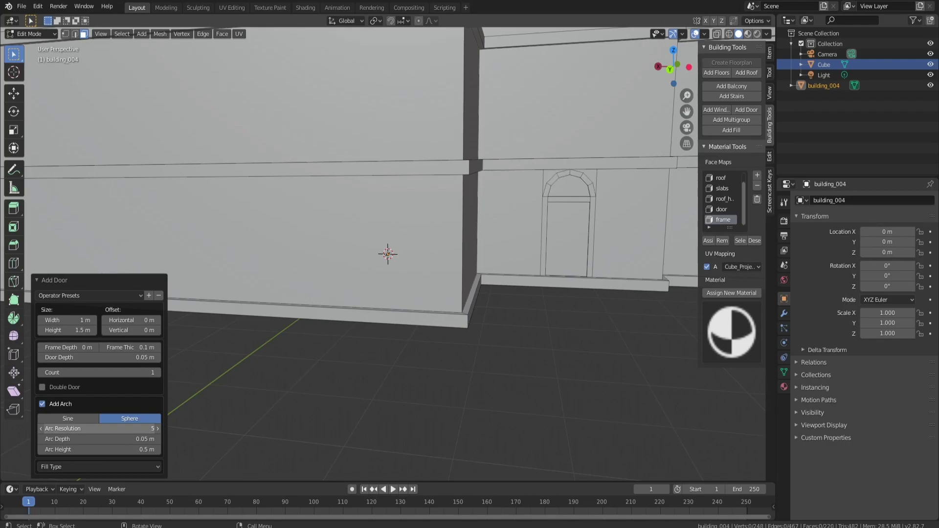
click(38, 282)
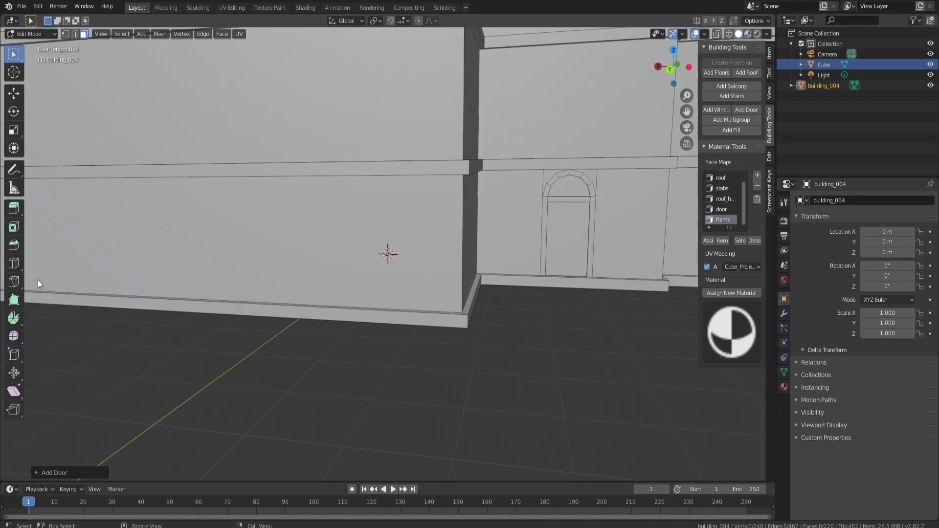
Step: Set the arched door's fill type to Panels
click(73, 472)
click(157, 466)
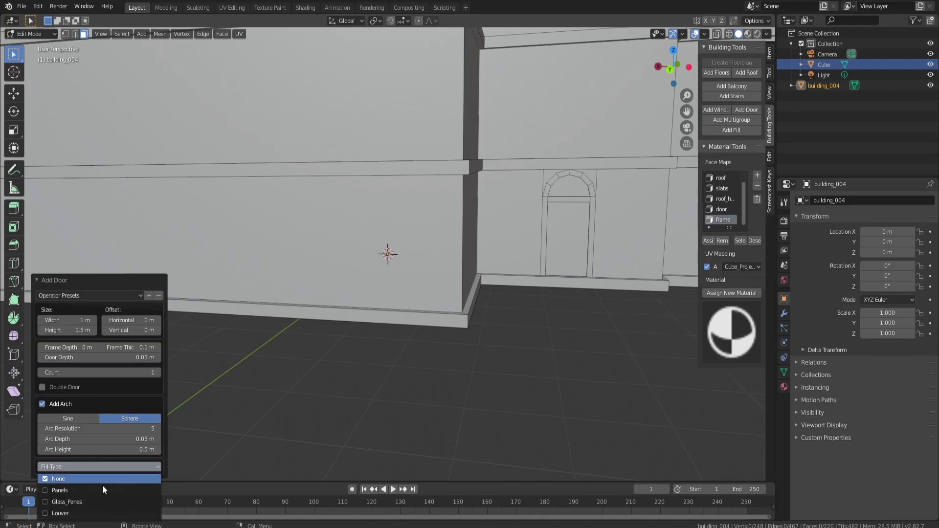
click(46, 491)
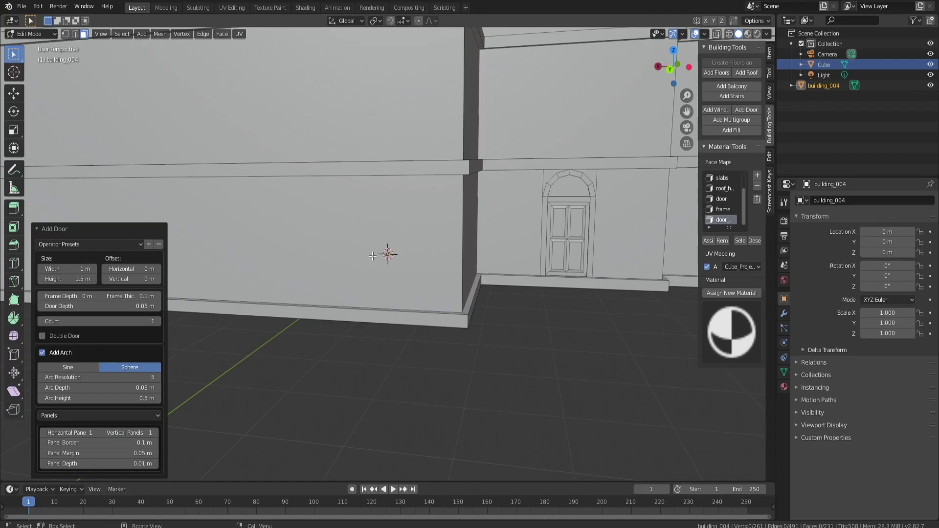
Step: Add a rectangular window to the wall face beside the arched door, offset 0.01 m horizontally and 0.28 m vertically
scroll(451, 242, down, 2)
click(466, 229)
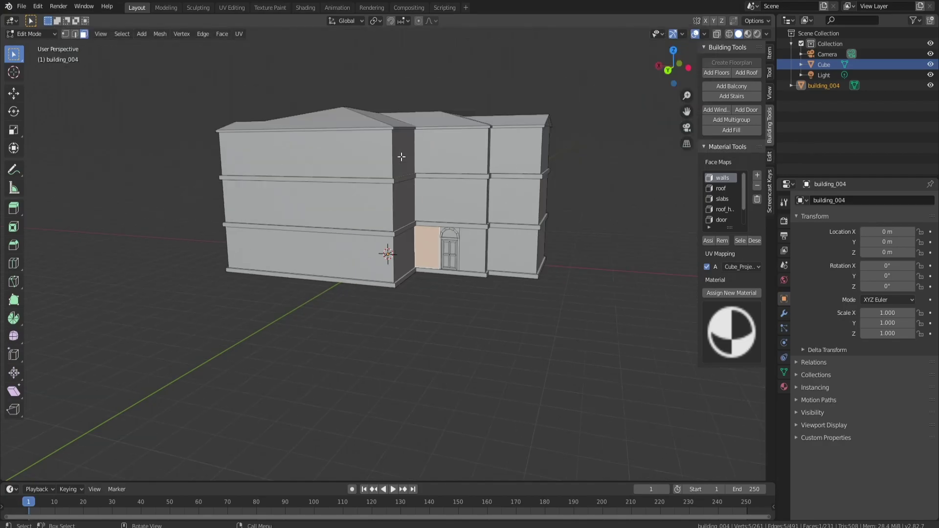
click(723, 108)
click(105, 370)
drag(131, 370, 147, 379)
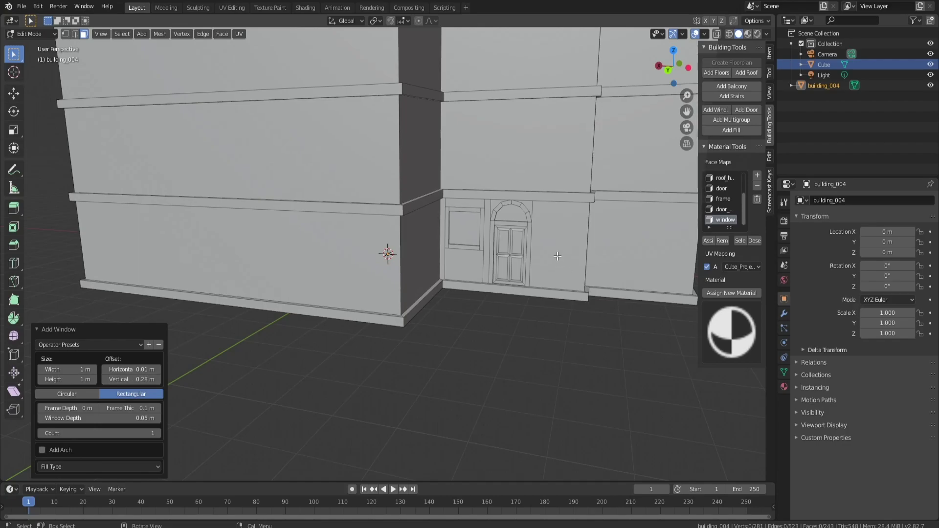
Step: Set the window's fill type to Bar, trying Glass Panes first
click(80, 465)
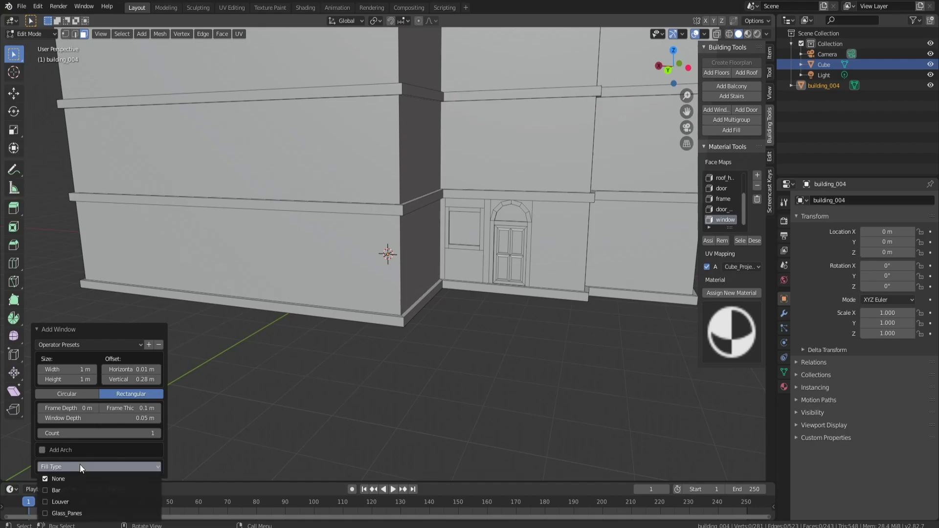
click(63, 512)
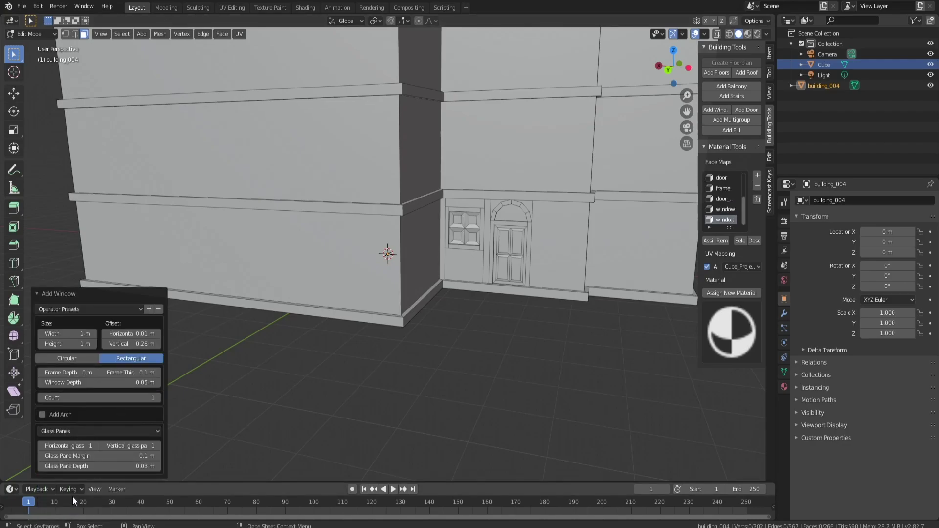
click(80, 431)
click(51, 456)
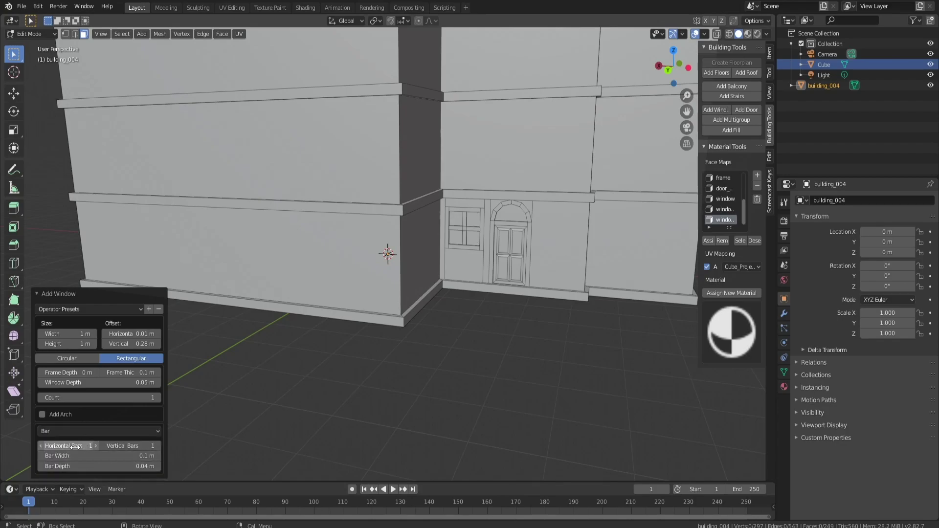
Step: Set the window's horizontal offset to -0.05 m, trying an arch and removing it again
click(42, 415)
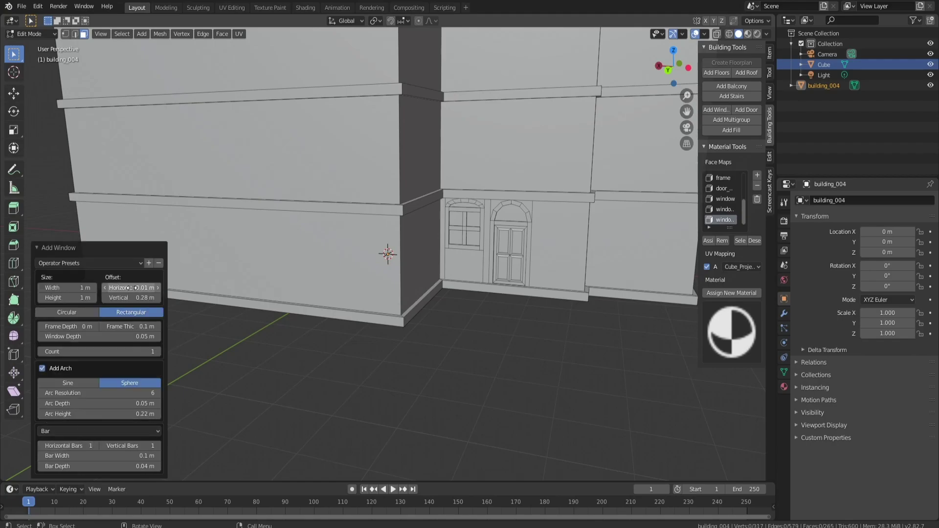
drag(131, 288, 114, 288)
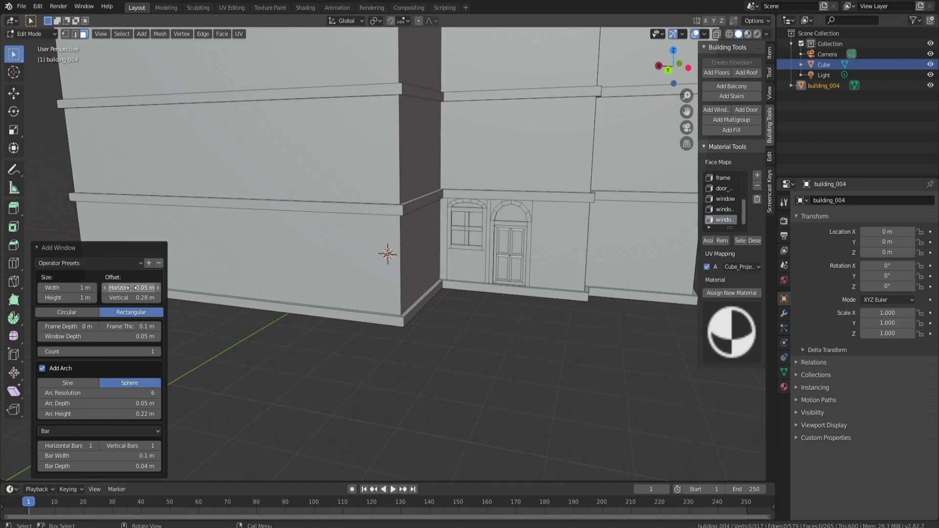
click(42, 369)
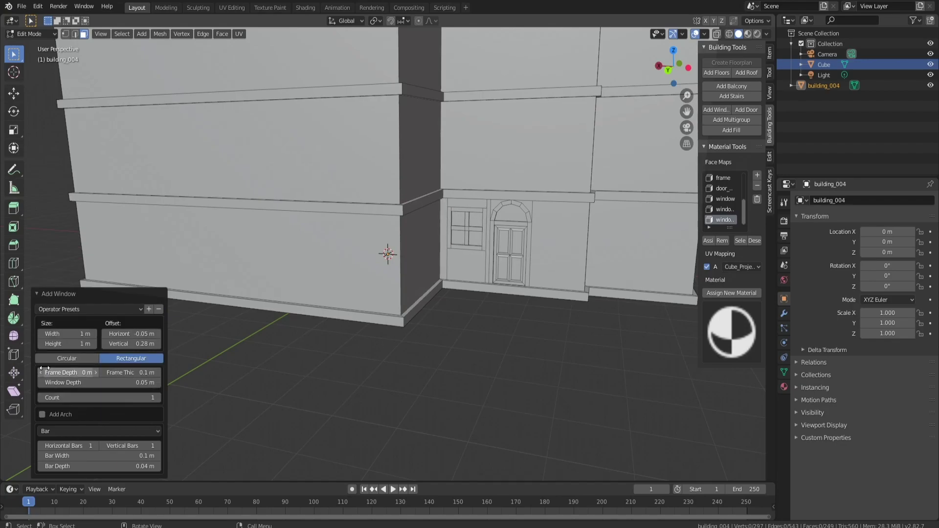
Step: Add a balcony 5.8 m wide to the ground-floor front wall face of the building's protruding wing
click(579, 224)
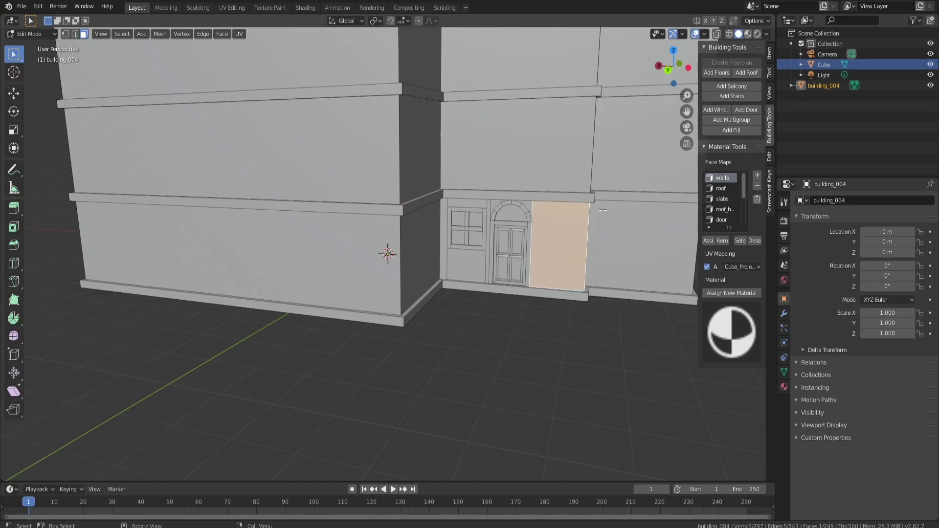
middle_drag(636, 212, 375, 242)
click(378, 234)
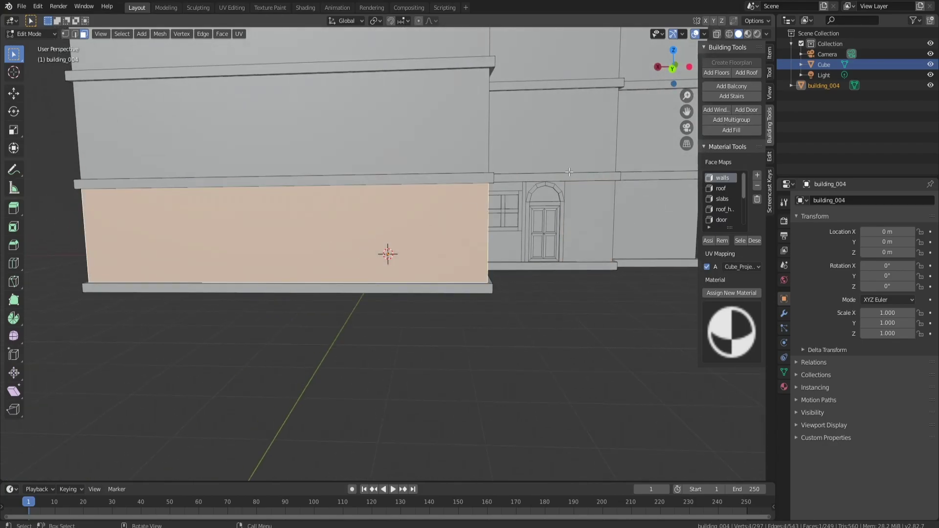
click(737, 85)
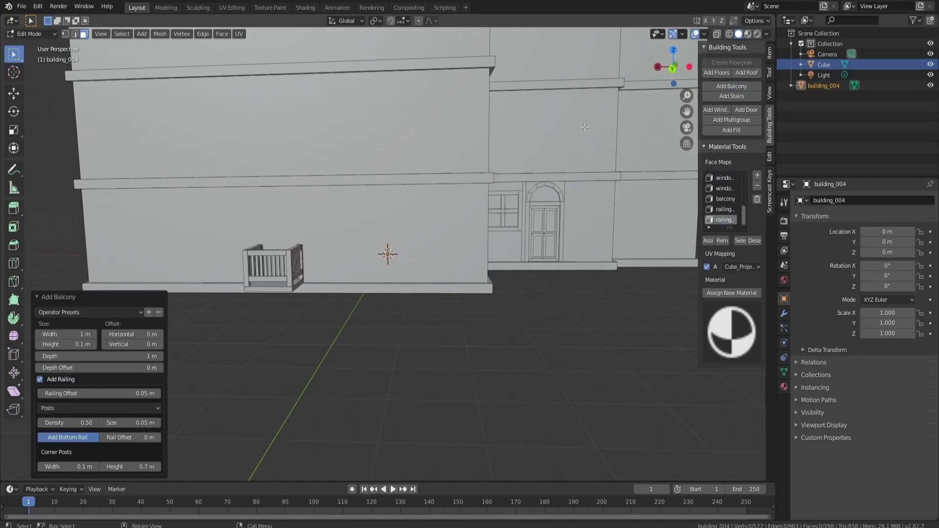
drag(66, 334, 235, 334)
middle_drag(388, 324, 425, 352)
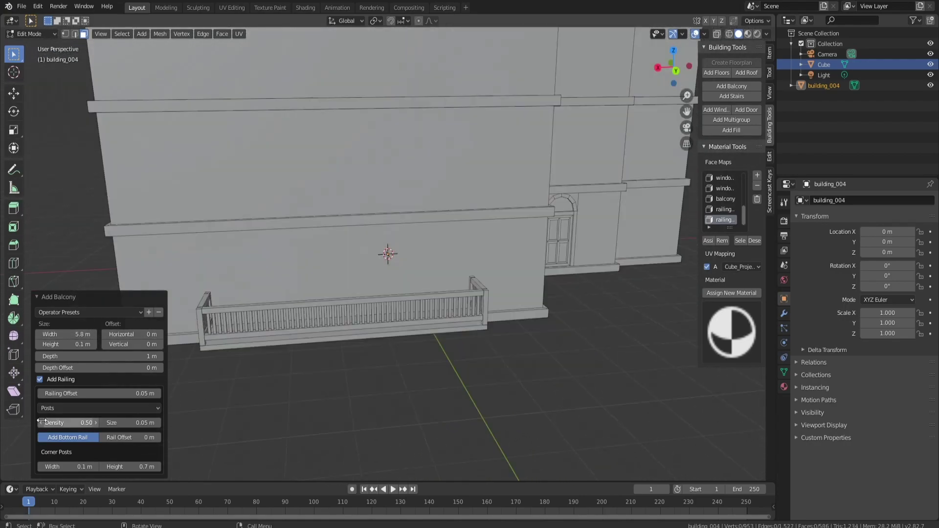
Step: Change the balcony's railing from Posts to Rails, trying the Wall type as well
click(81, 407)
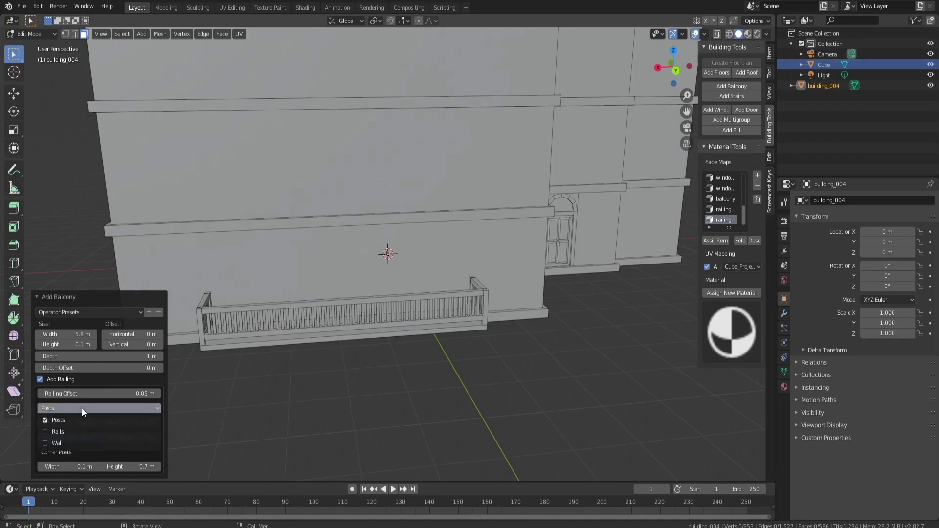
click(50, 433)
mouse_move(335, 392)
middle_down()
mouse_move(409, 374)
mouse_move(352, 380)
mouse_move(398, 447)
mouse_move(410, 410)
mouse_move(382, 390)
mouse_move(352, 392)
middle_up()
click(76, 422)
click(53, 458)
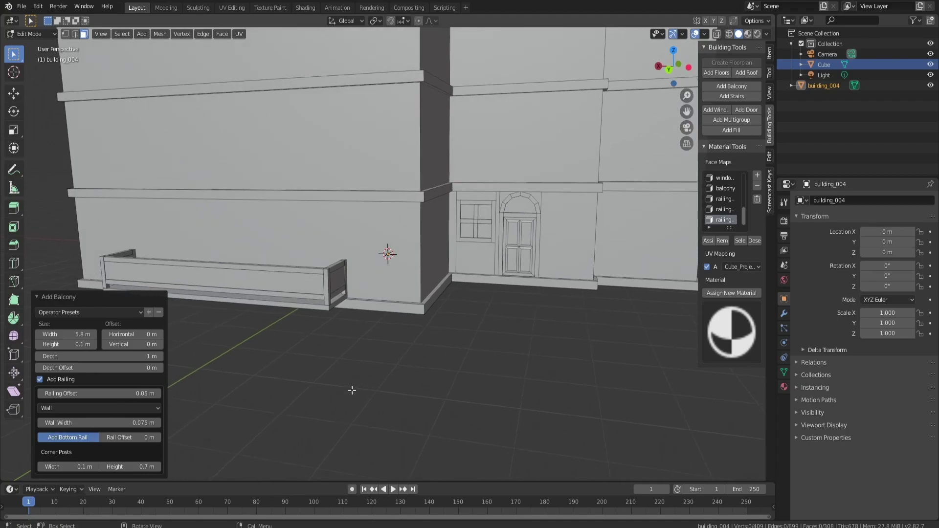
click(73, 409)
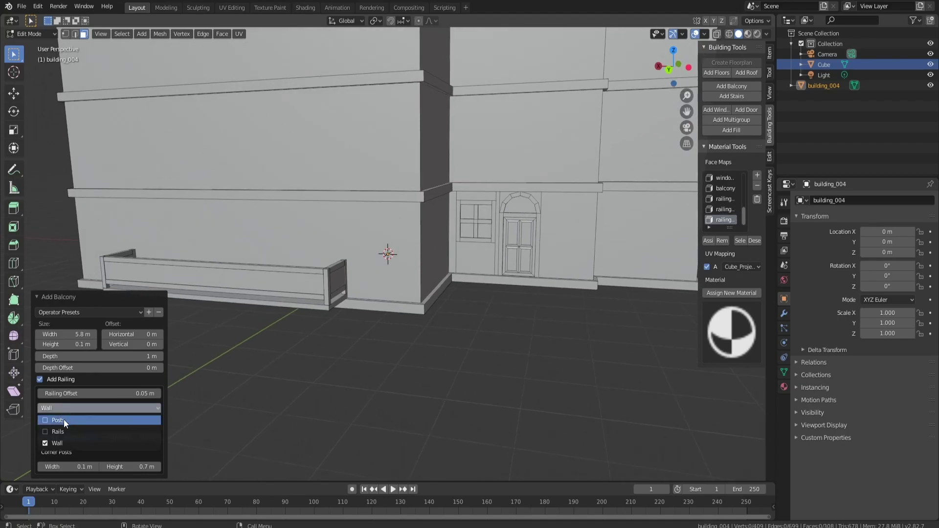
click(62, 422)
Step: Add a door to the ground-floor wall face behind the balcony
click(215, 231)
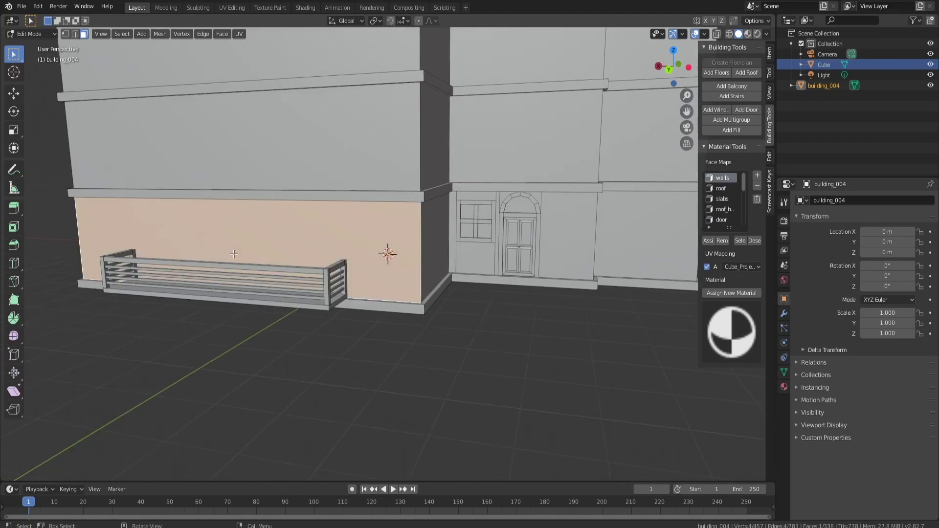
click(743, 111)
middle_drag(198, 267, 431, 216)
scroll(430, 217, down, 5)
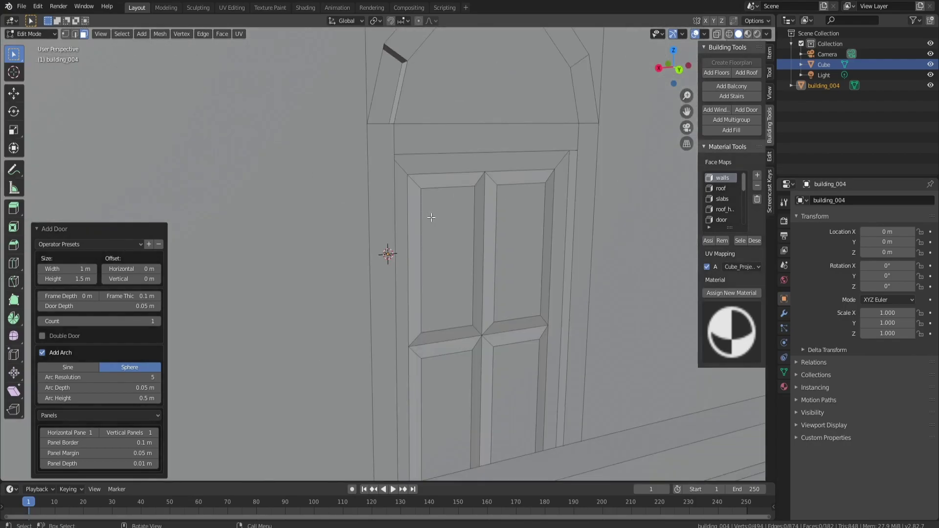
scroll(436, 219, up, 4)
middle_drag(521, 220, 529, 219)
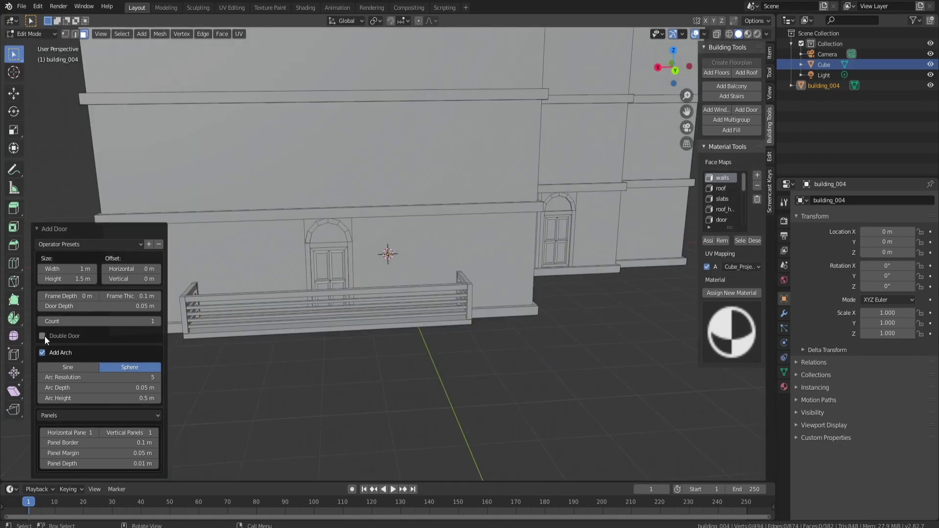
Step: Make the balcony door a double door and clear its fill type to None, trying Louver first
click(43, 335)
click(73, 416)
click(59, 463)
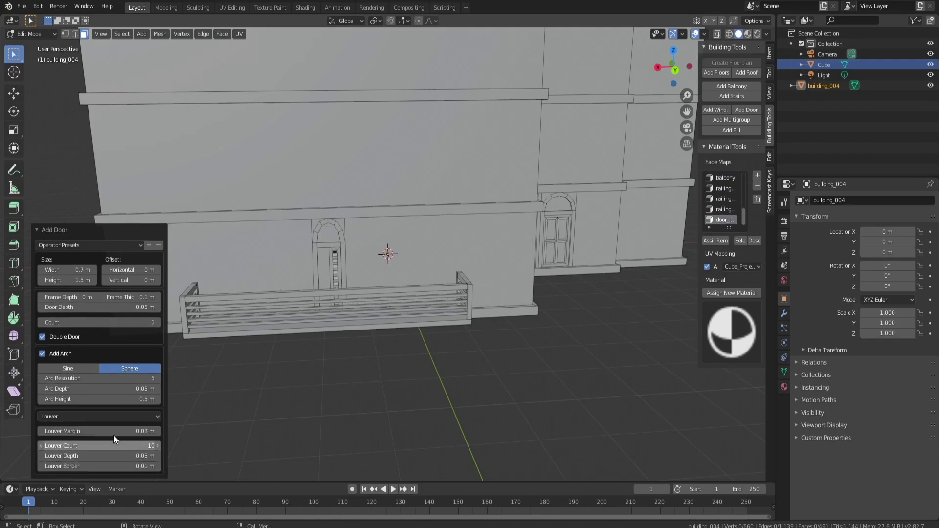
scroll(277, 334, up, 2)
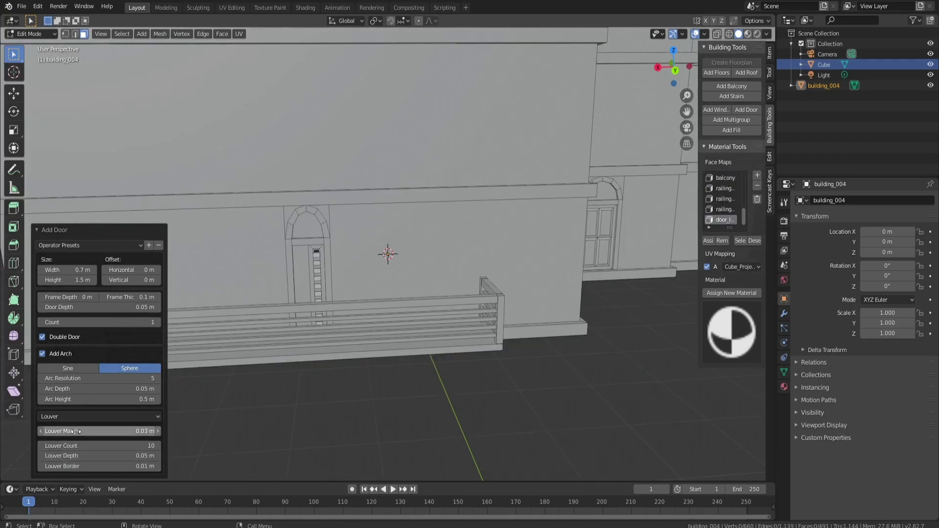
click(98, 416)
click(74, 427)
Step: Set the double door's width to 2.9 m, door depth to 0.2 m, frame thickness to 0.15 m and fill type to Louver
drag(65, 323, 96, 323)
drag(98, 357, 110, 358)
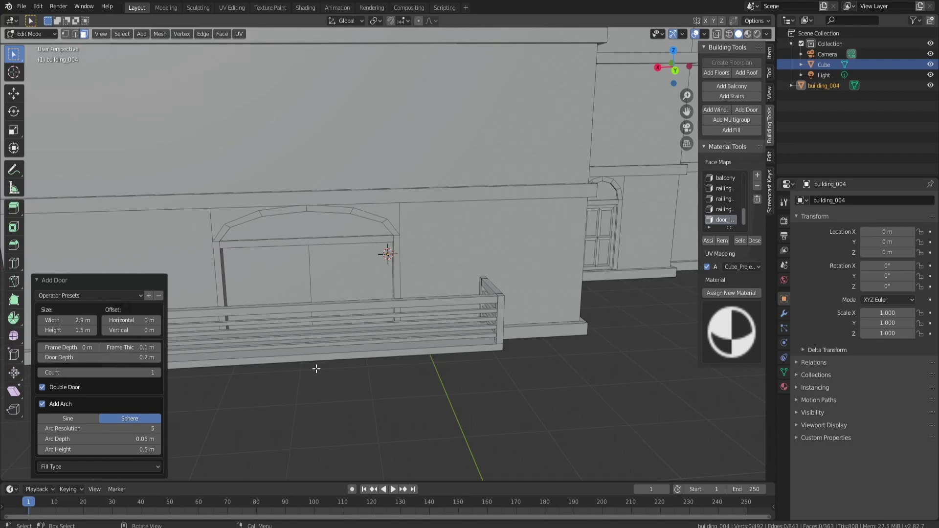
scroll(430, 364, down, 3)
drag(130, 348, 166, 353)
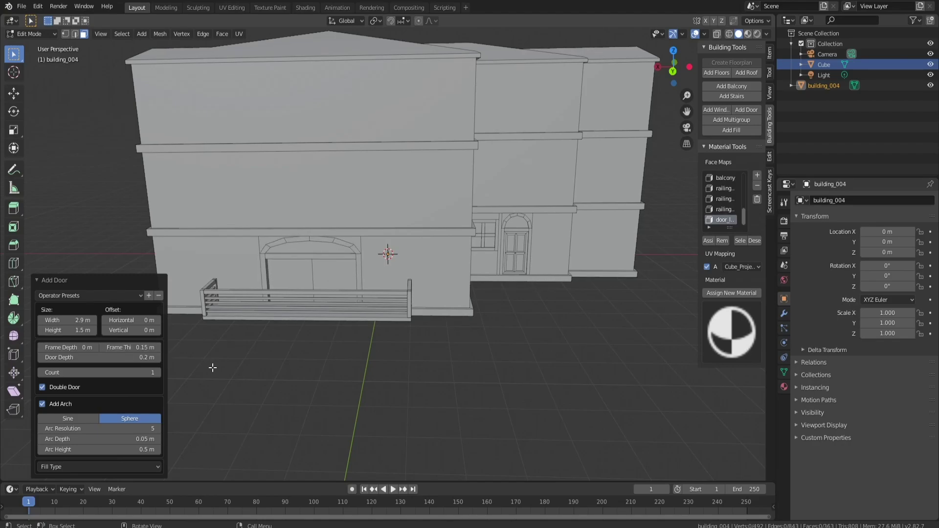
click(88, 466)
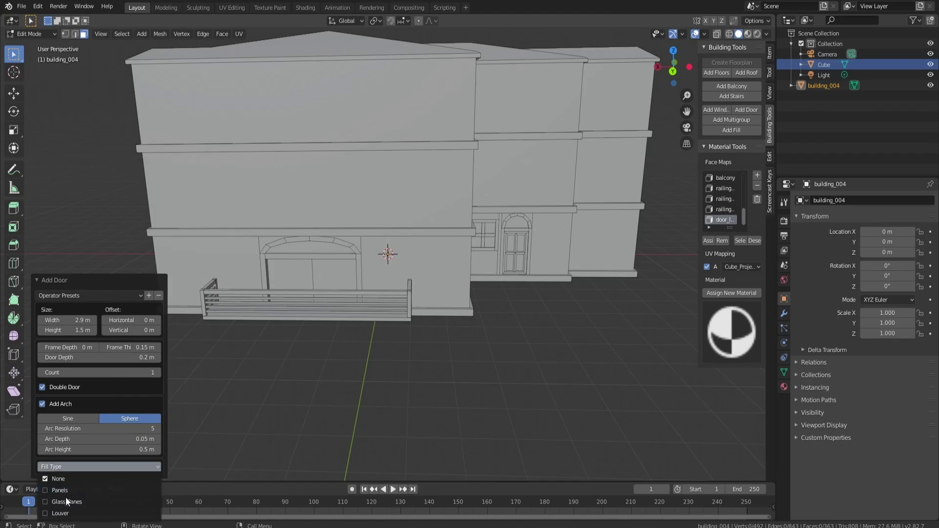
click(61, 509)
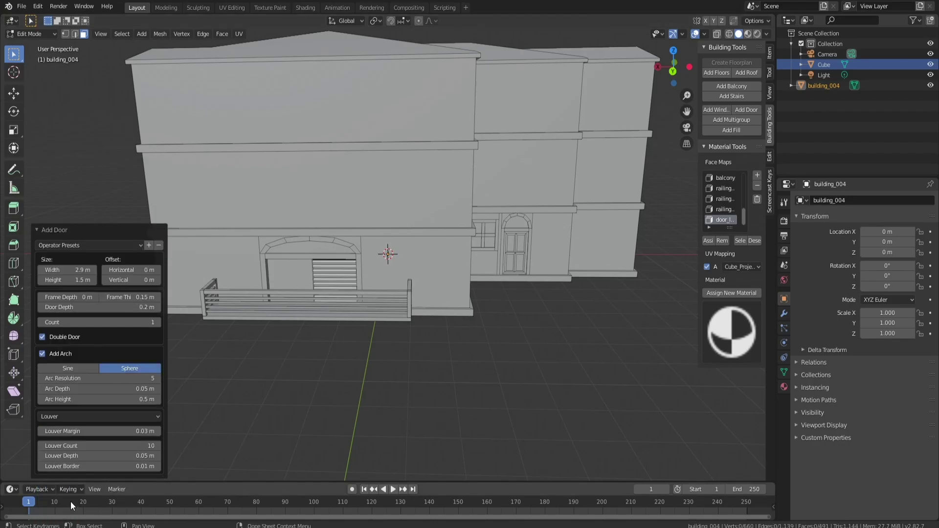
Step: Add windows to the two upper-storey wall faces on the inner side of the protruding wing
middle_drag(524, 311, 502, 330)
scroll(369, 337, up, 1)
scroll(368, 336, down, 2)
middle_drag(403, 404, 353, 401)
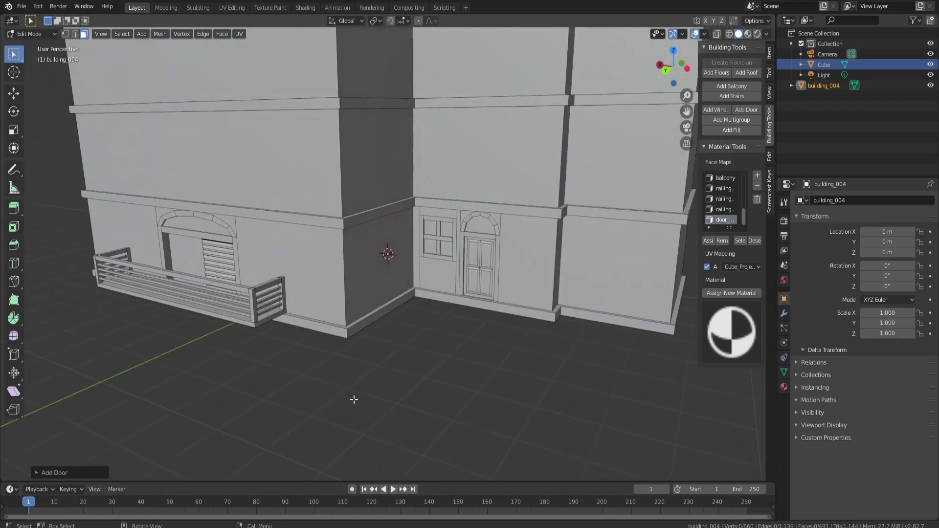
scroll(353, 401, down, 3)
scroll(388, 342, up, 1)
click(352, 206)
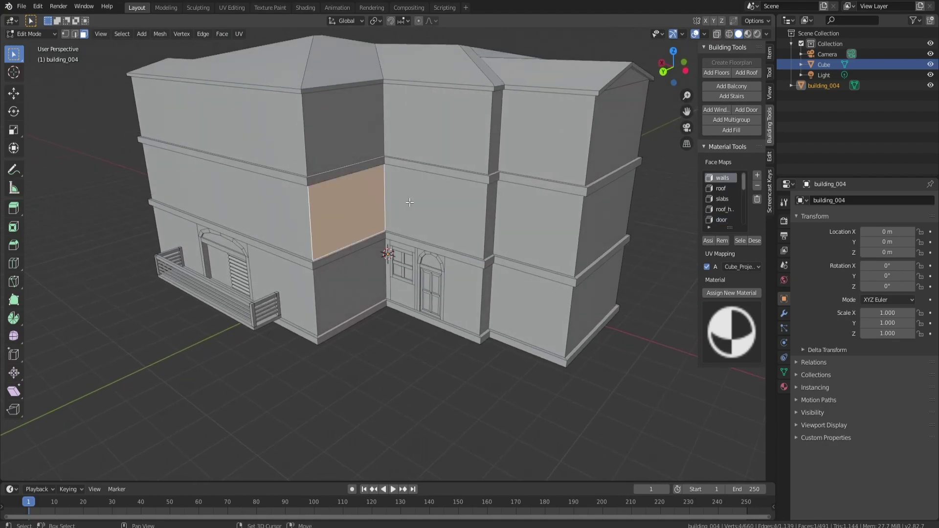
shift+click(355, 146)
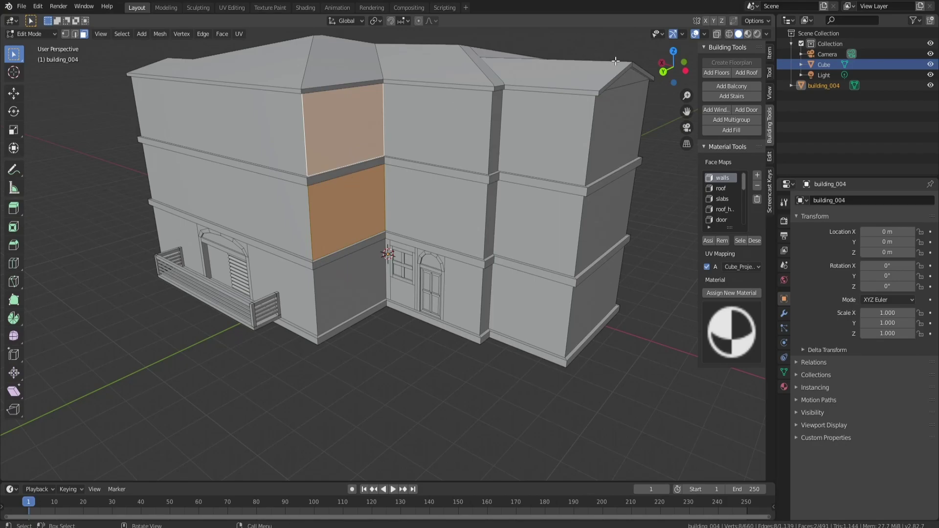
click(712, 110)
scroll(398, 194, up, 2)
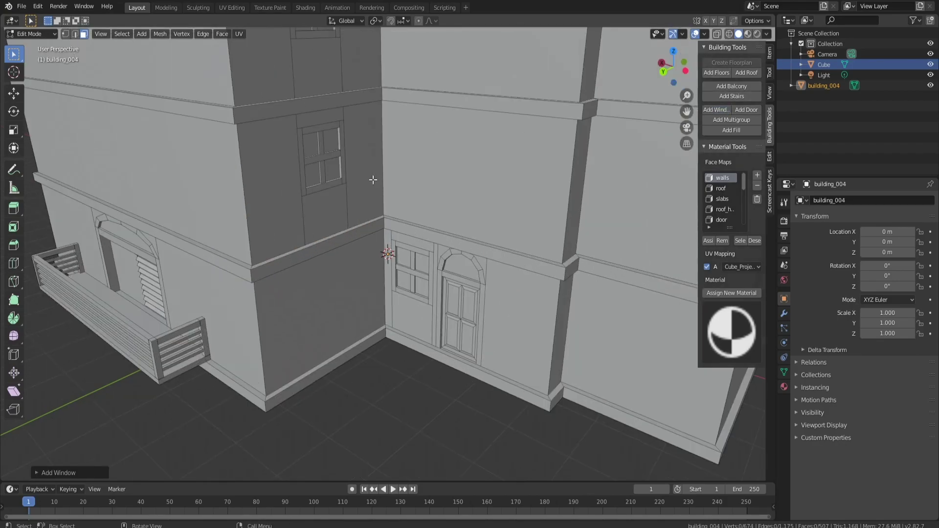
Step: Offset the side windows 0.06 m horizontally and -0.05 m vertically, and set their count to 2 per wall face
click(36, 474)
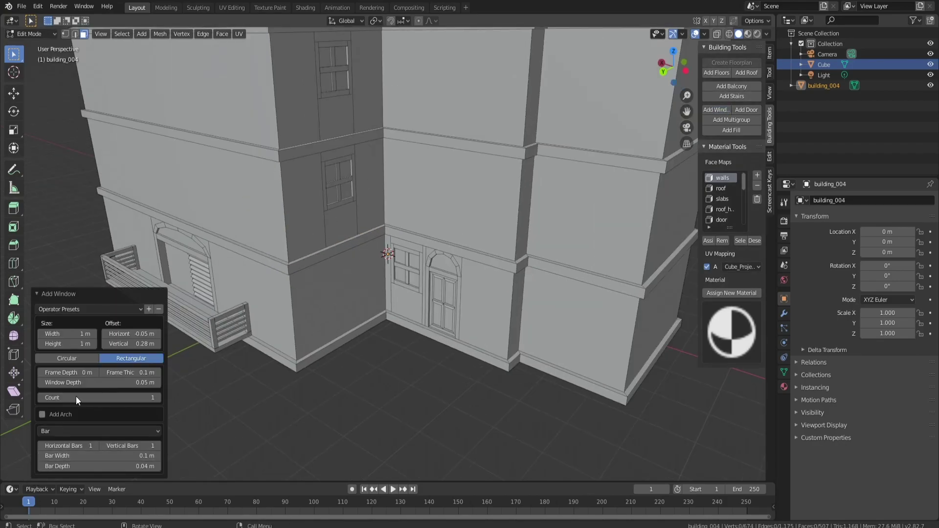
mouse_move(130, 334)
mouse_down()
mouse_move(157, 333)
mouse_move(93, 344)
mouse_move(126, 345)
mouse_up()
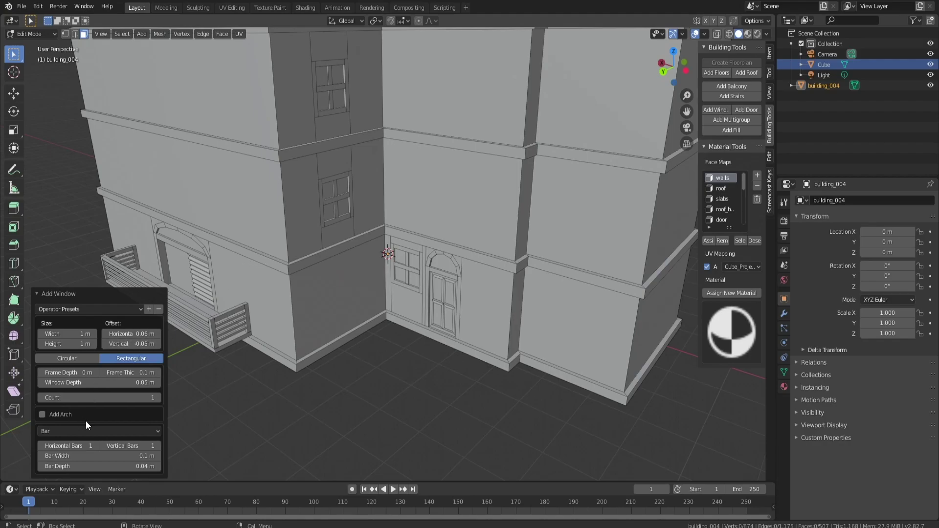
drag(154, 398, 159, 398)
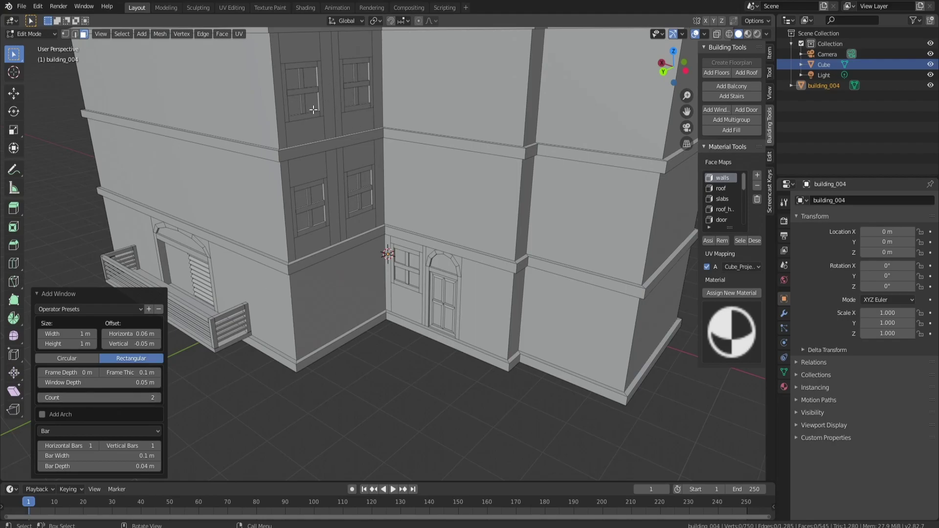
Step: Add the same paired windows to the two upper-storey wall faces above the arched door
click(448, 105)
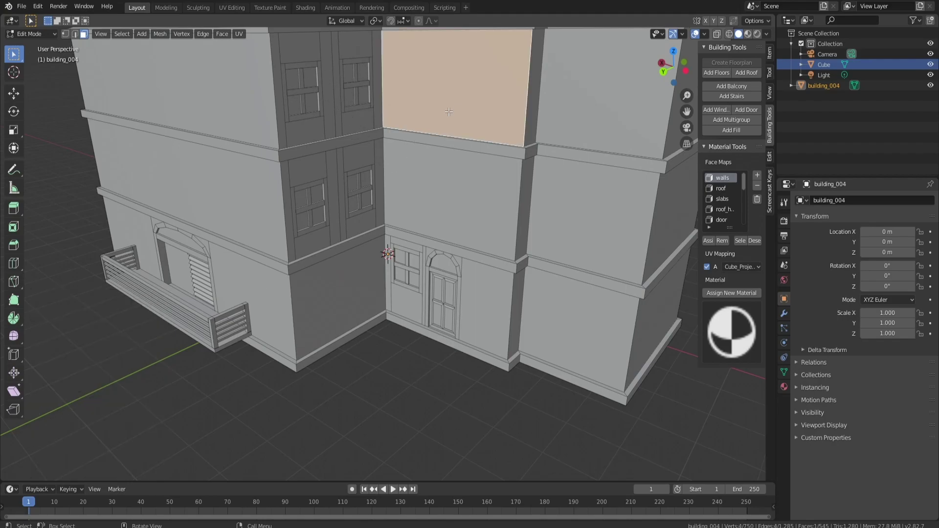
shift+click(450, 206)
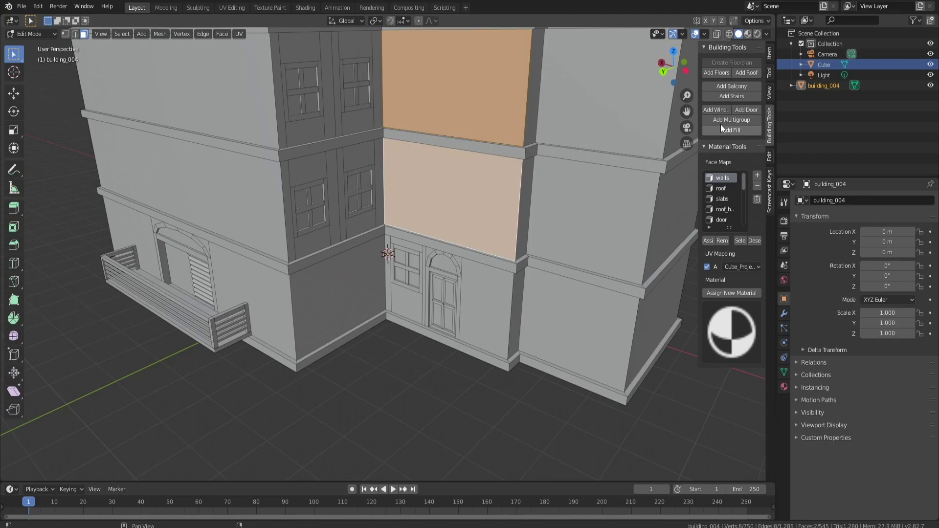
click(720, 109)
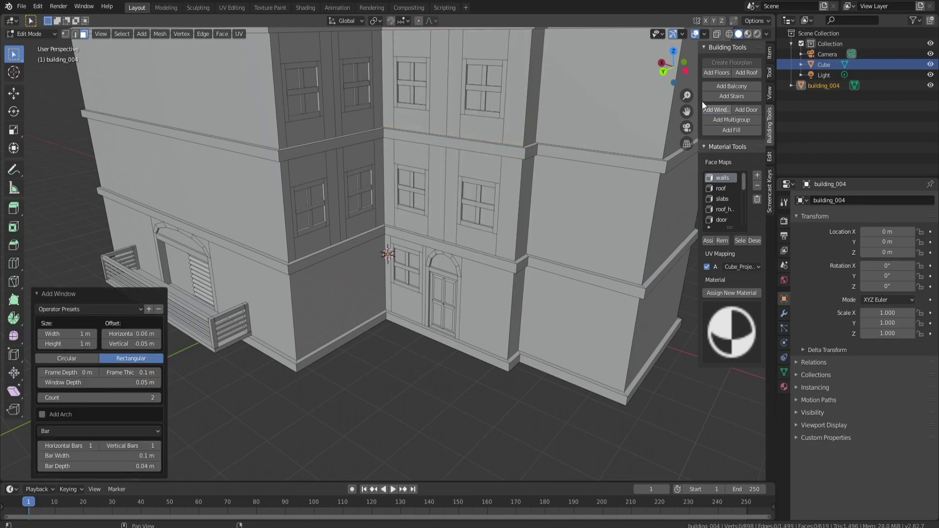
scroll(471, 250, down, 3)
middle_drag(478, 221, 372, 147)
click(352, 138)
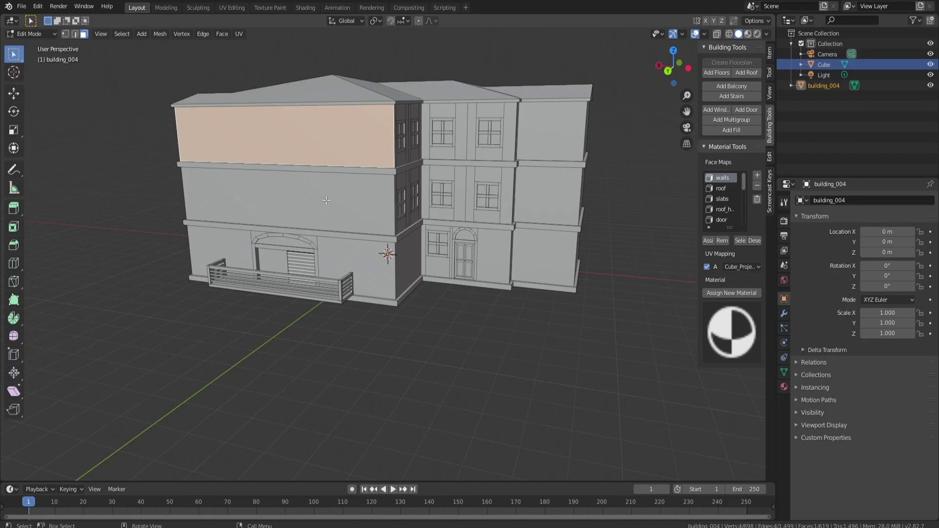
click(342, 282)
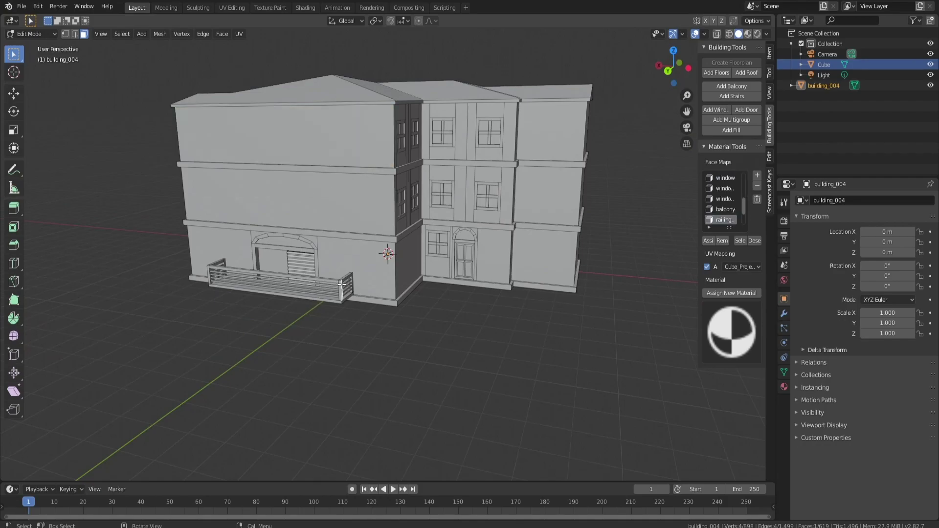
key(l)
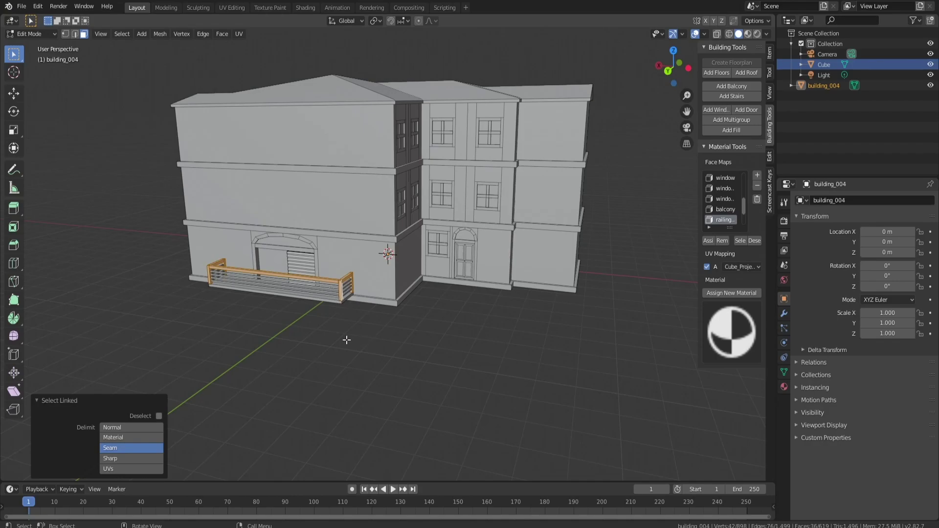
key(alt+a)
Step: Add one window to each of the three stacked wall faces on the plain section beyond the arched single door, using a count of 1
mouse_move(396, 328)
middle_down()
mouse_move(380, 353)
mouse_move(397, 346)
mouse_move(396, 291)
mouse_move(392, 329)
middle_up()
click(539, 170)
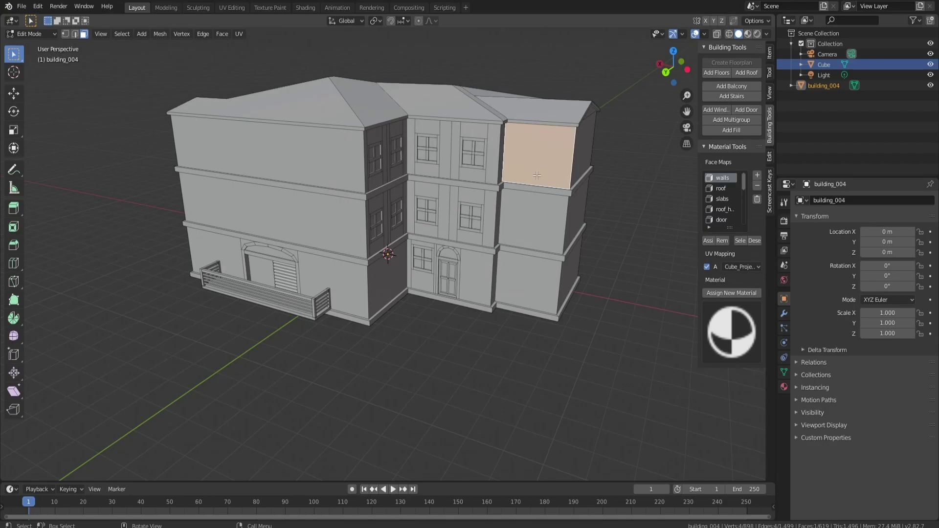
shift+click(527, 226)
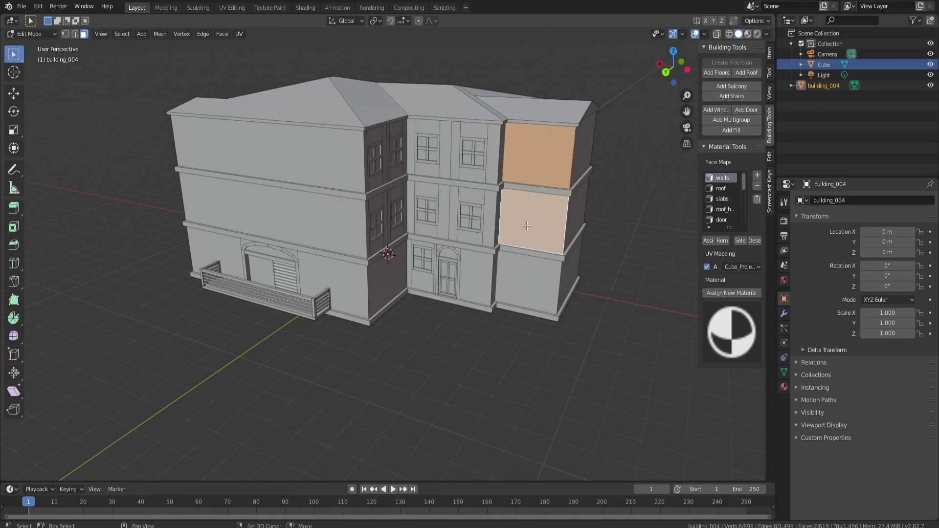
shift+click(537, 271)
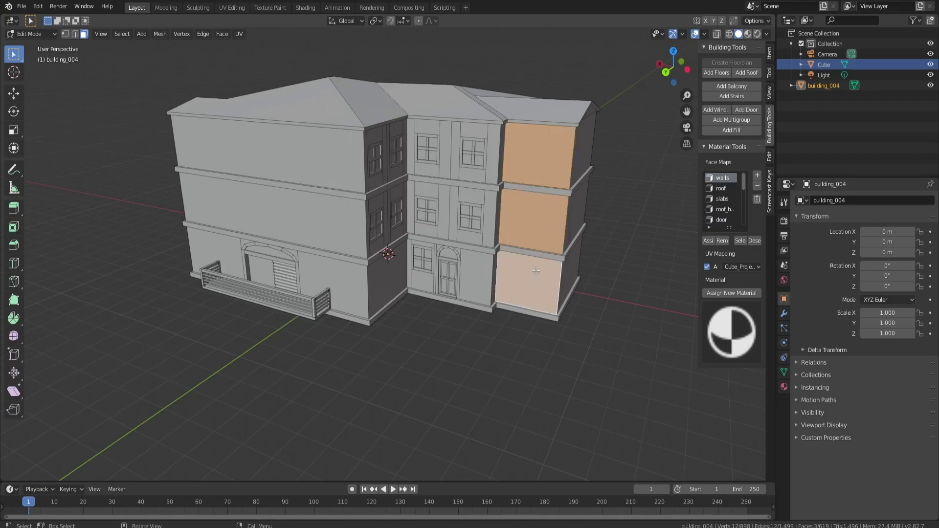
click(707, 112)
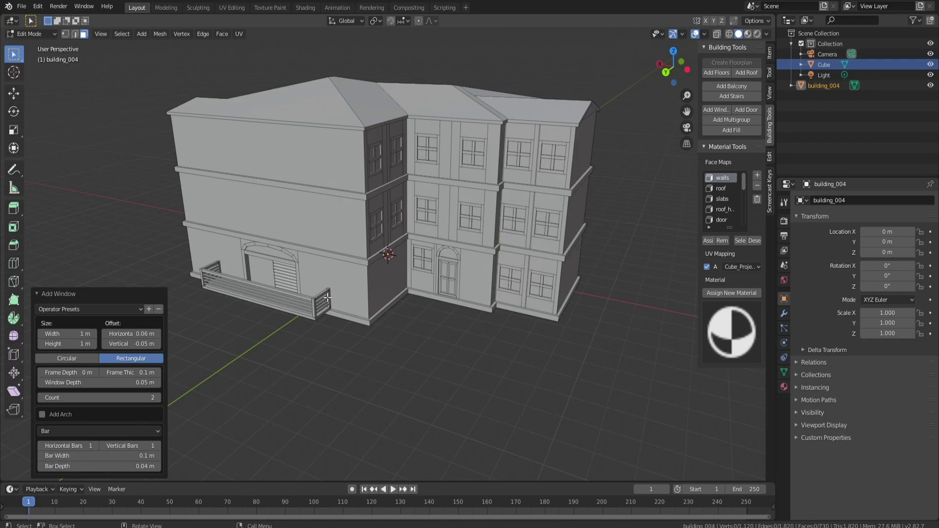
click(39, 397)
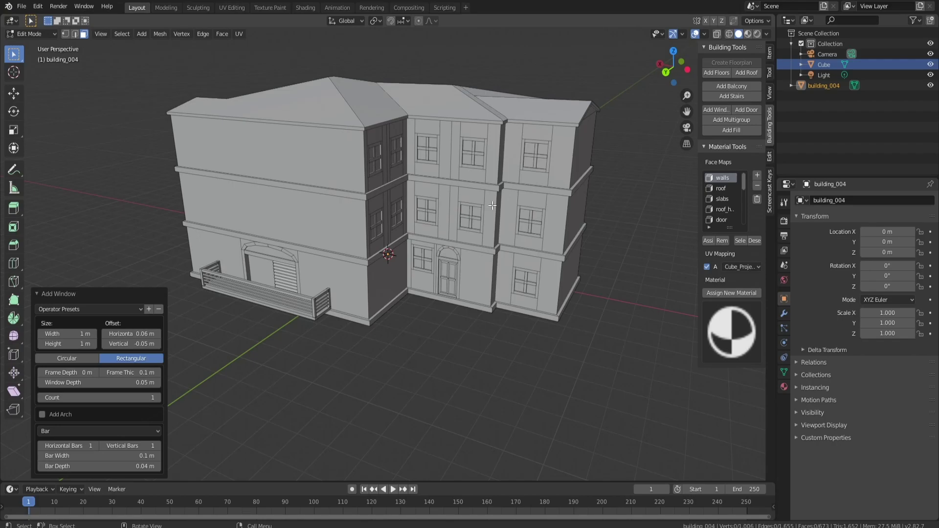
scroll(452, 274, up, 2)
click(462, 275)
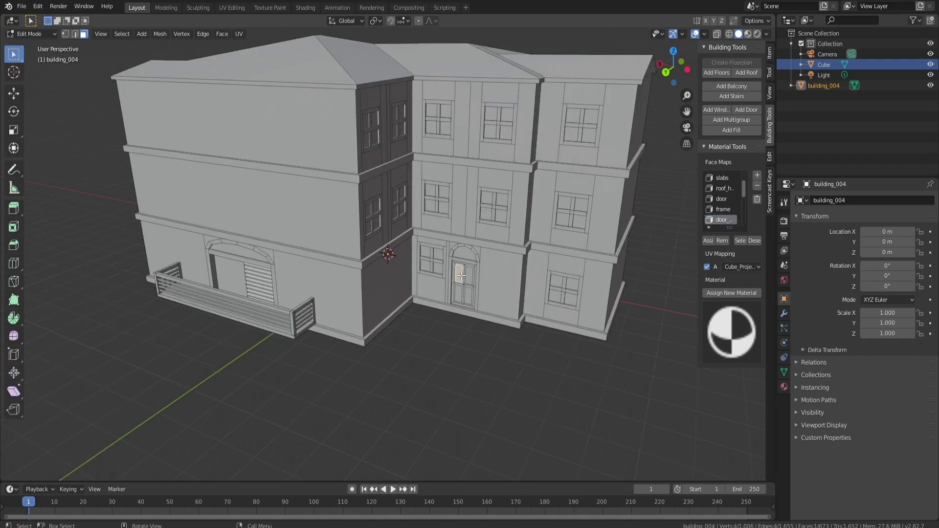
key(ctrl+l)
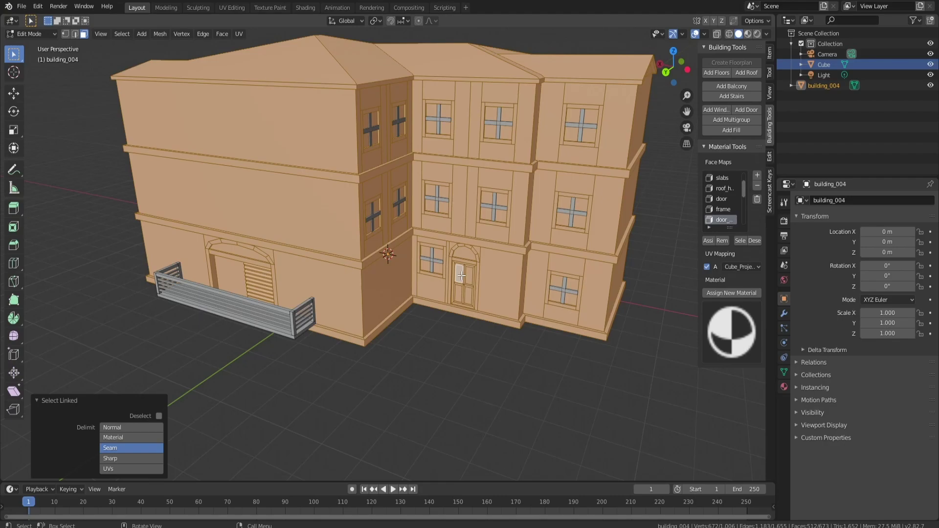
click(451, 342)
scroll(451, 342, down, 4)
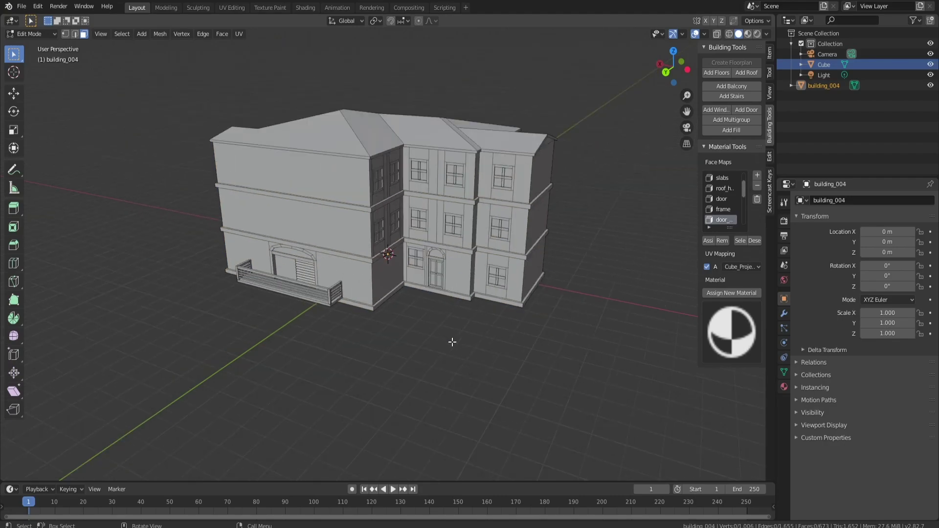
Step: Add windows to the ground-floor wall face on the inner side of the protruding wing, with a count of 2
click(393, 283)
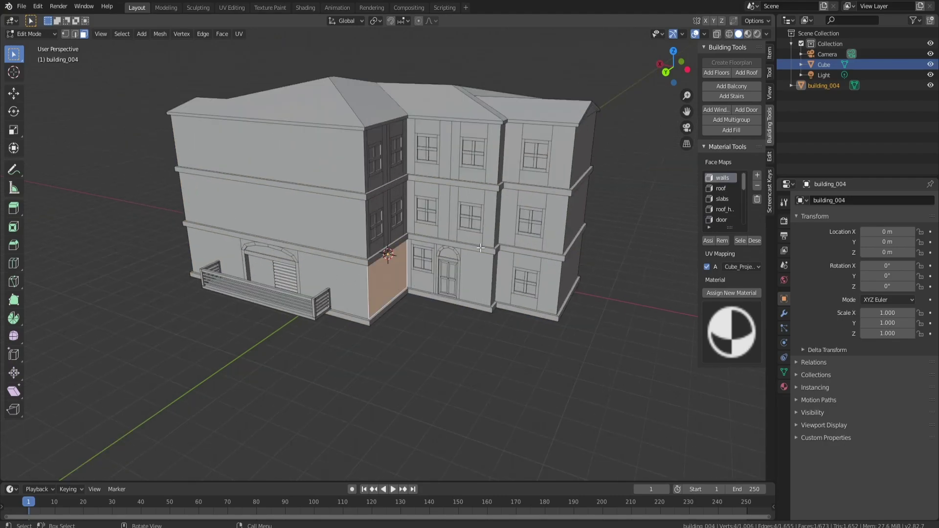
click(716, 110)
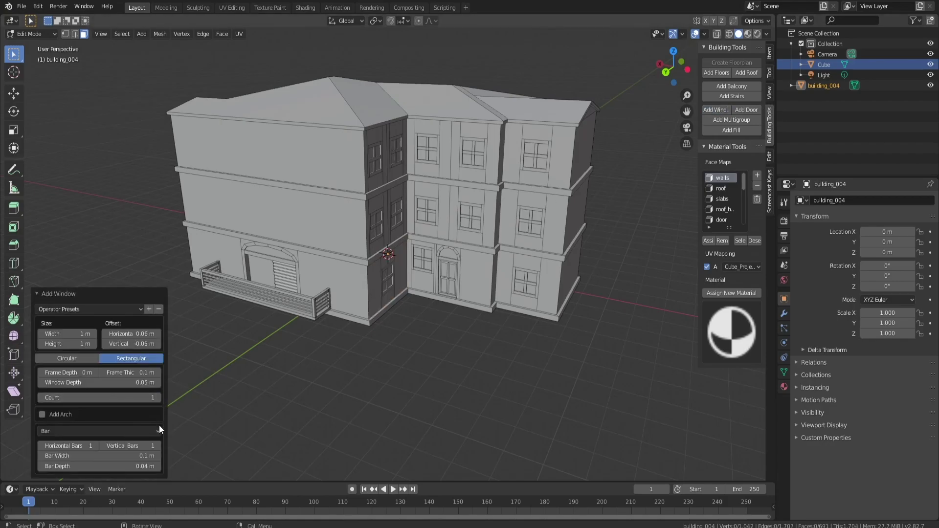
click(156, 398)
Step: Add a row of four windows to the middle-storey front wall of the protruding wing
click(321, 237)
middle_drag(321, 237, 329, 246)
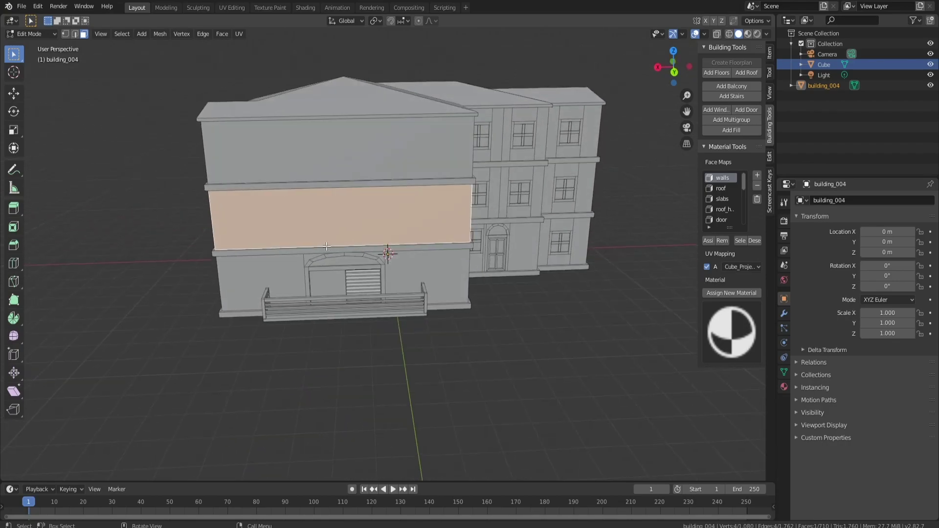
click(715, 110)
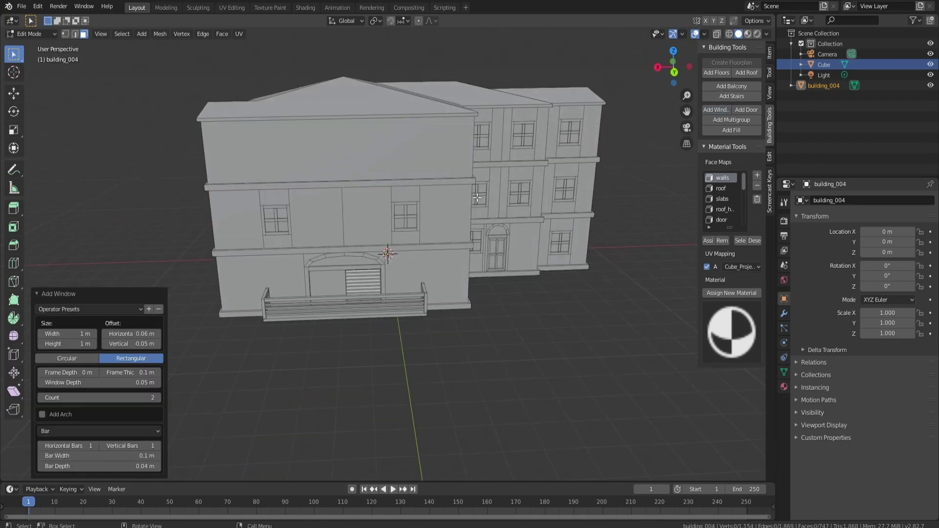
click(158, 398)
click(157, 398)
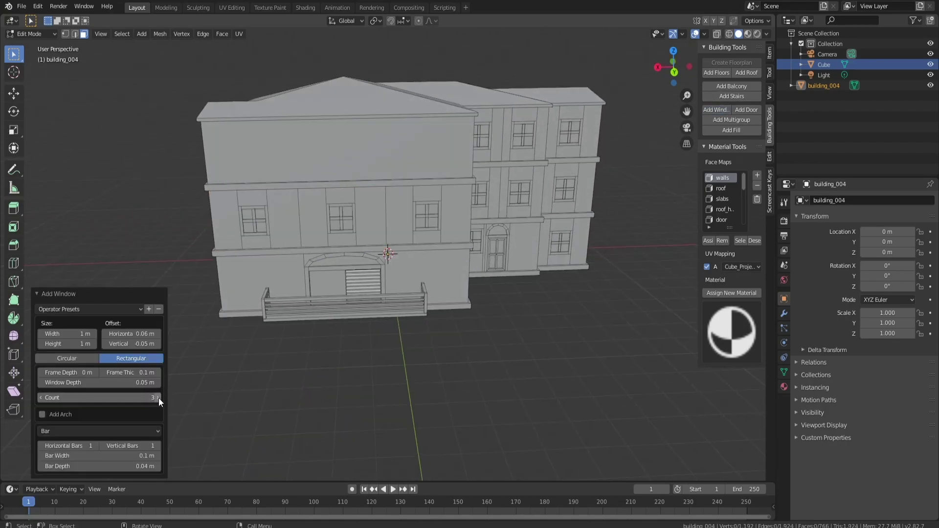
Step: Add a single window to the protruding wing's top-storey front wall and offset it about -3.2 m horizontally toward the inner corner
click(353, 166)
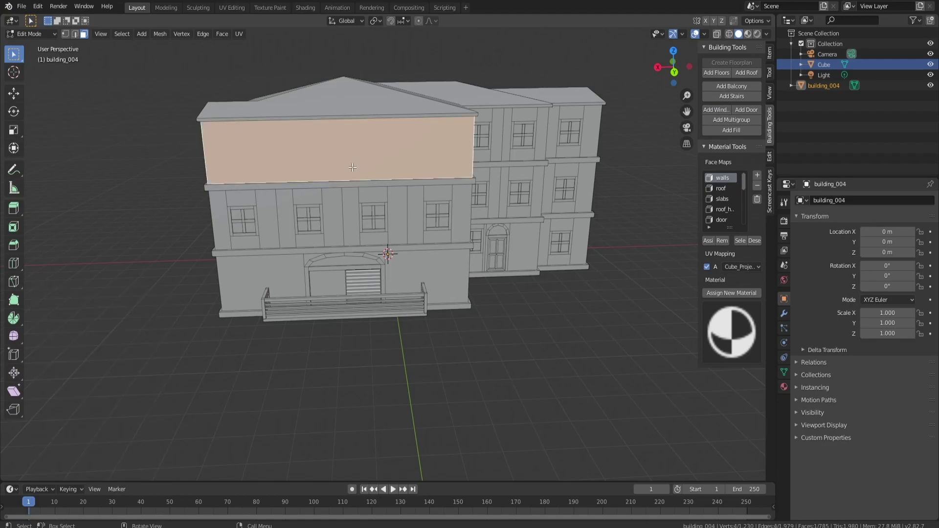
click(720, 110)
click(40, 399)
click(40, 399)
click(40, 399)
drag(129, 334, 85, 333)
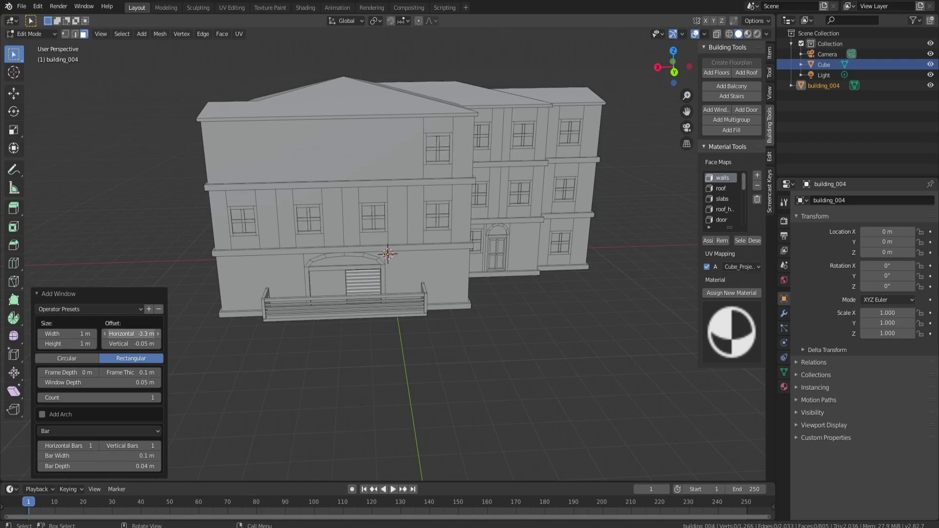
Step: Add a matching window at the opposite end of the top-storey front wall, with a horizontal offset of 2.6 m
click(253, 166)
click(723, 111)
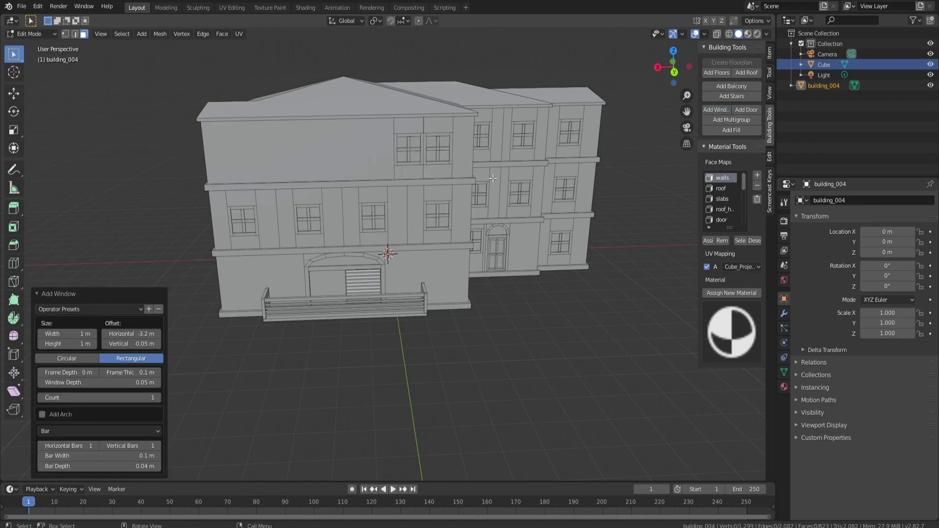
drag(131, 334, 164, 334)
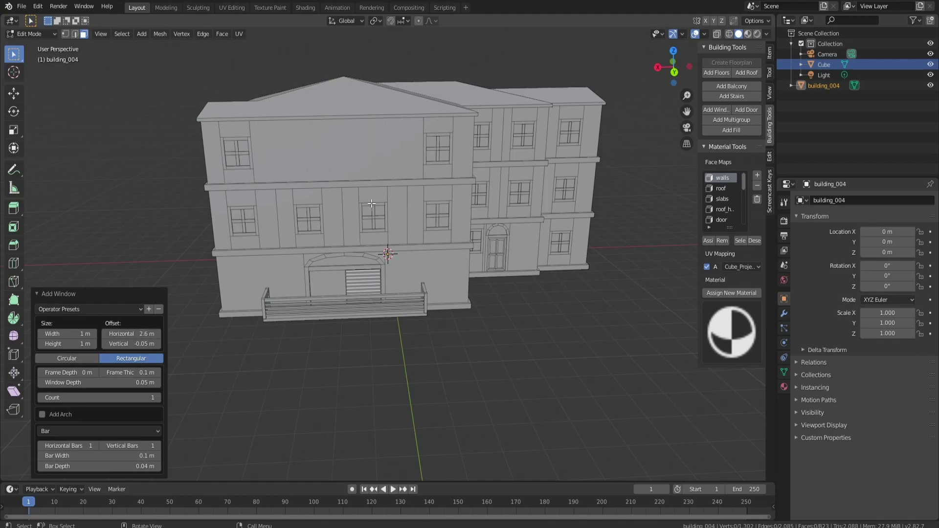
Step: Add a railed balcony to the wall face between the two top-storey front windows and set its width to 4.8 m
click(353, 169)
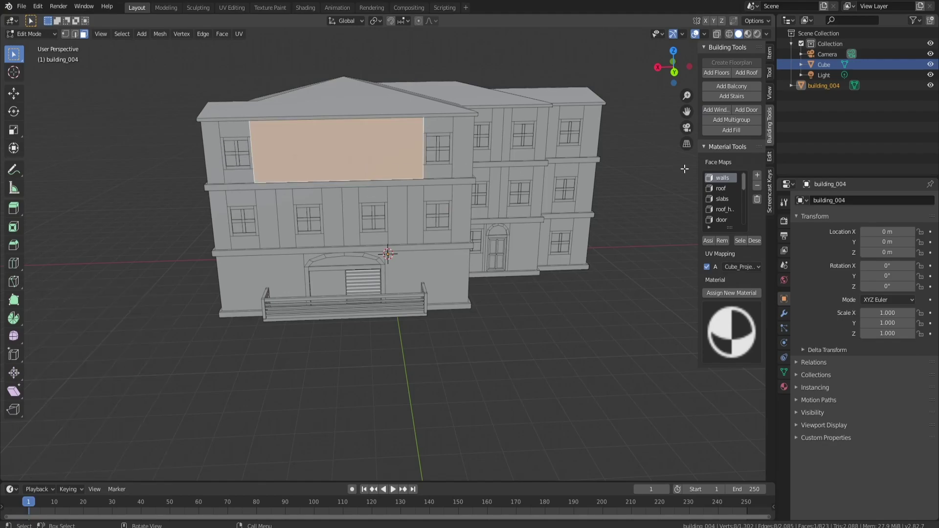
click(730, 88)
mouse_move(362, 162)
middle_down()
mouse_move(389, 158)
mouse_move(365, 164)
middle_up()
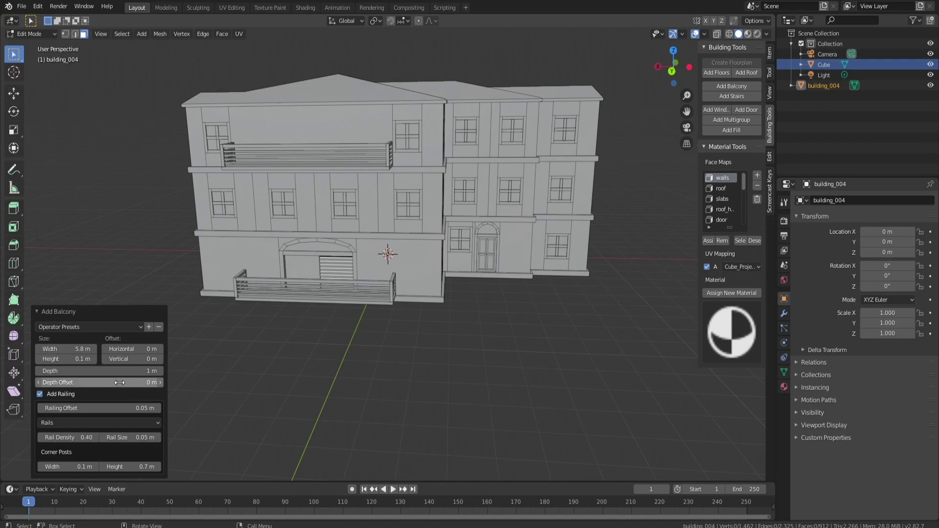
drag(69, 351, 42, 351)
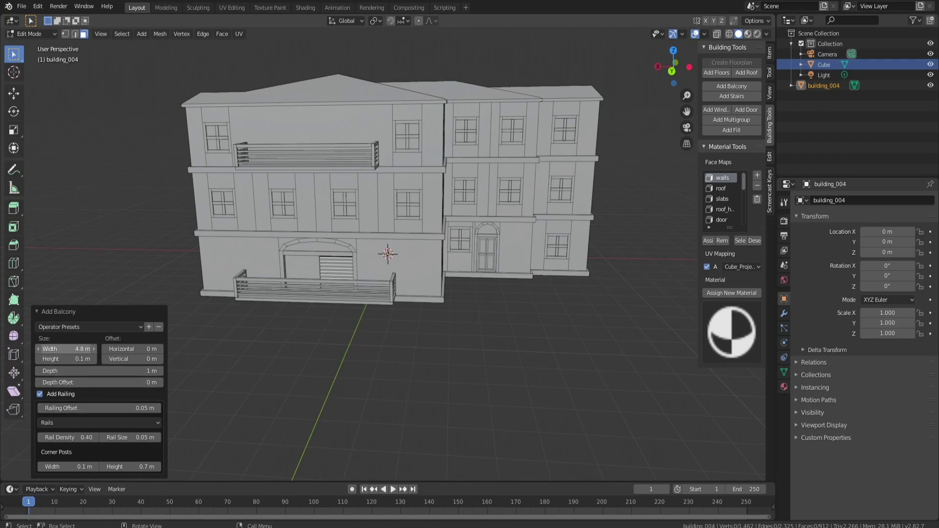
drag(68, 467, 149, 467)
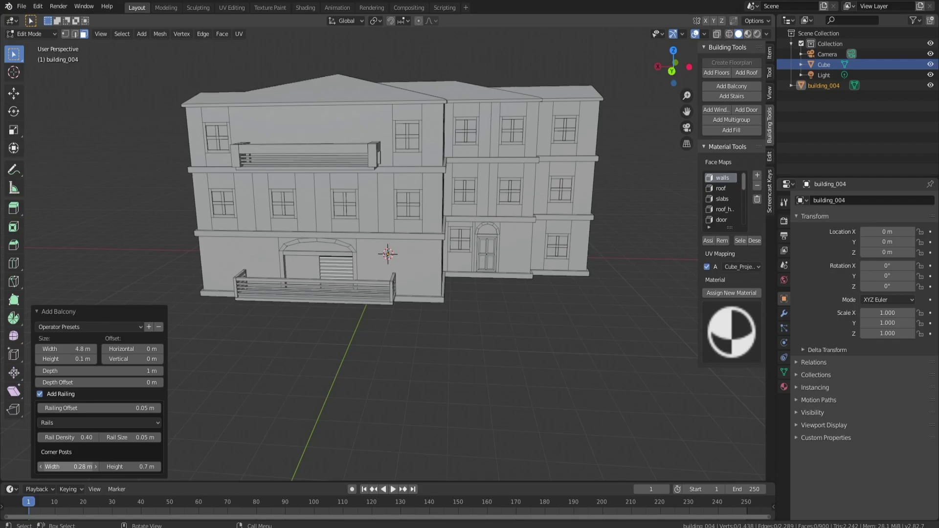
Step: Add an arched louvered door to the wall behind the top-storey balcony and disable its Double Door option
click(322, 161)
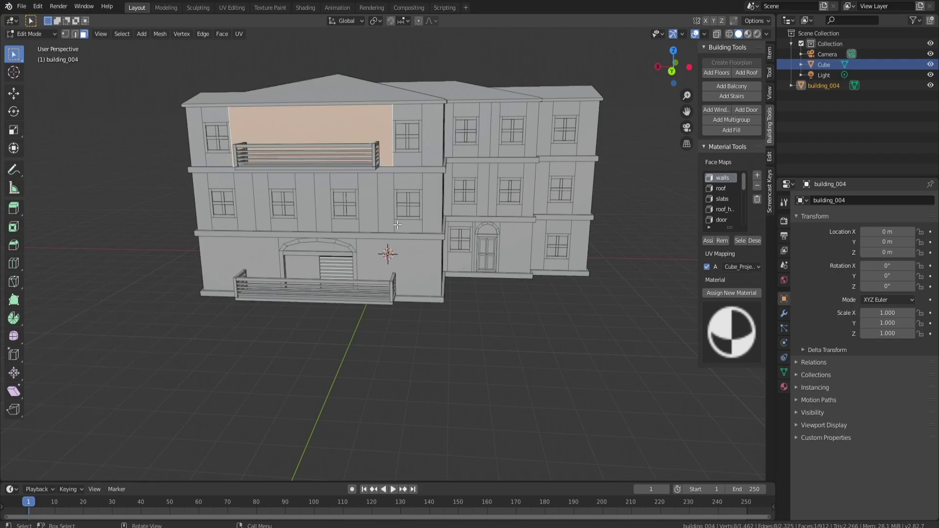
click(747, 109)
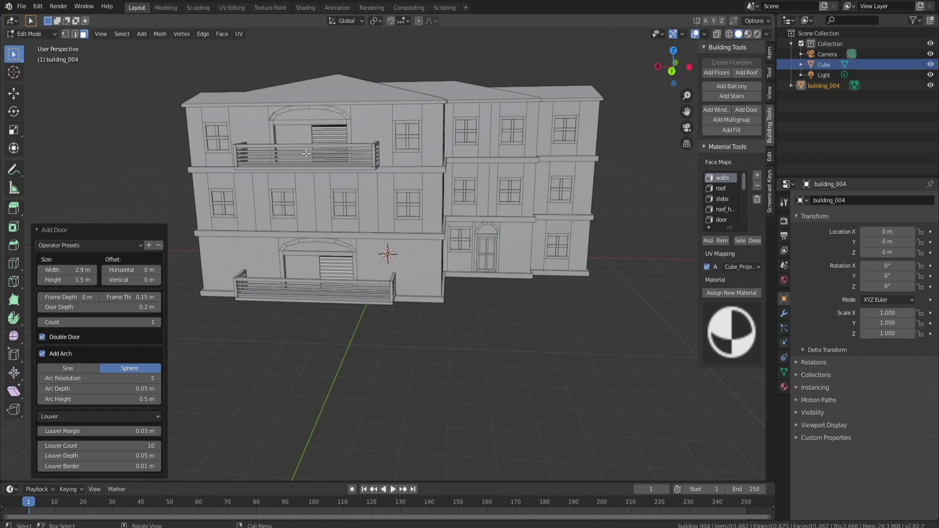
click(49, 323)
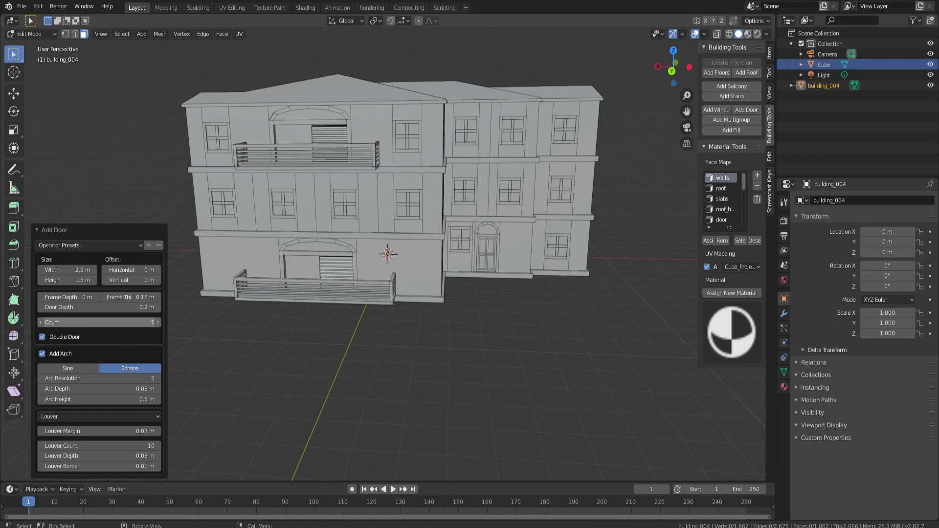
key(Return)
click(42, 337)
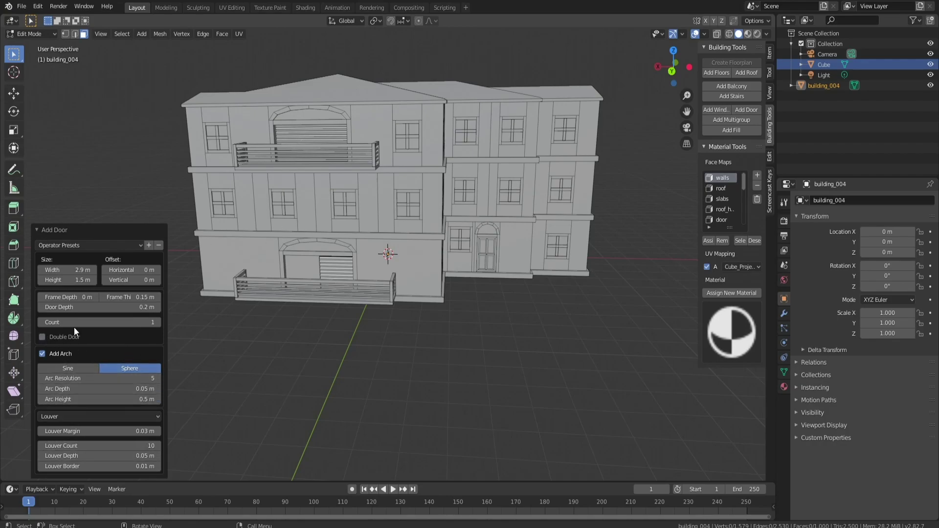
Step: Try the Glass Panes fill on the top-storey balcony door, and set its fill type to Panels
click(66, 418)
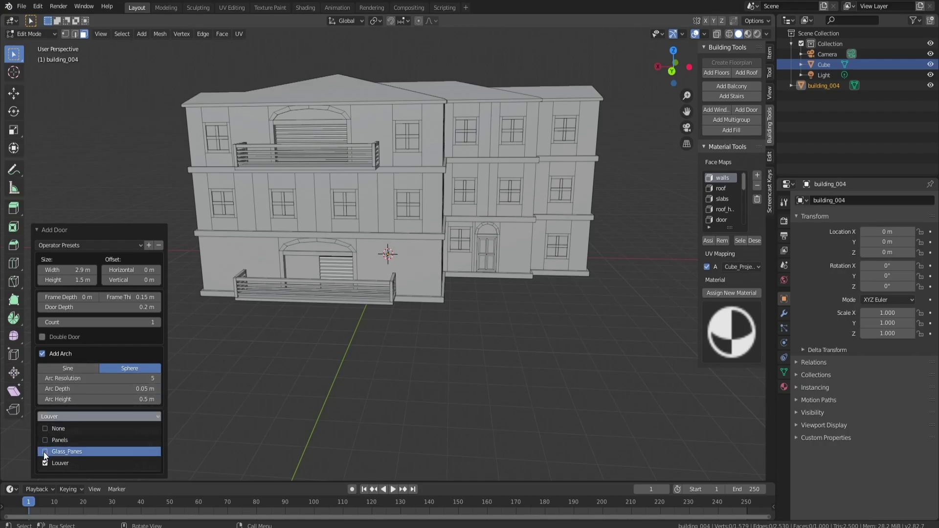
click(43, 452)
click(73, 431)
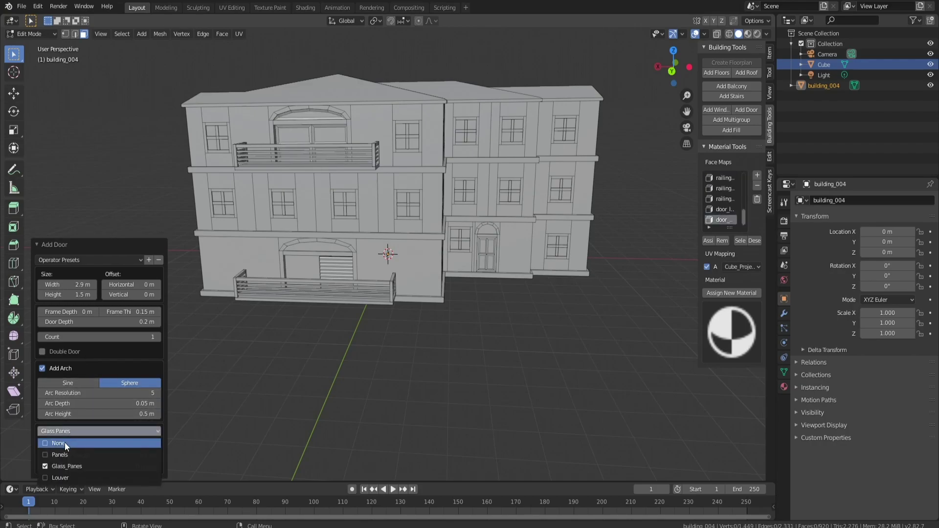
click(61, 454)
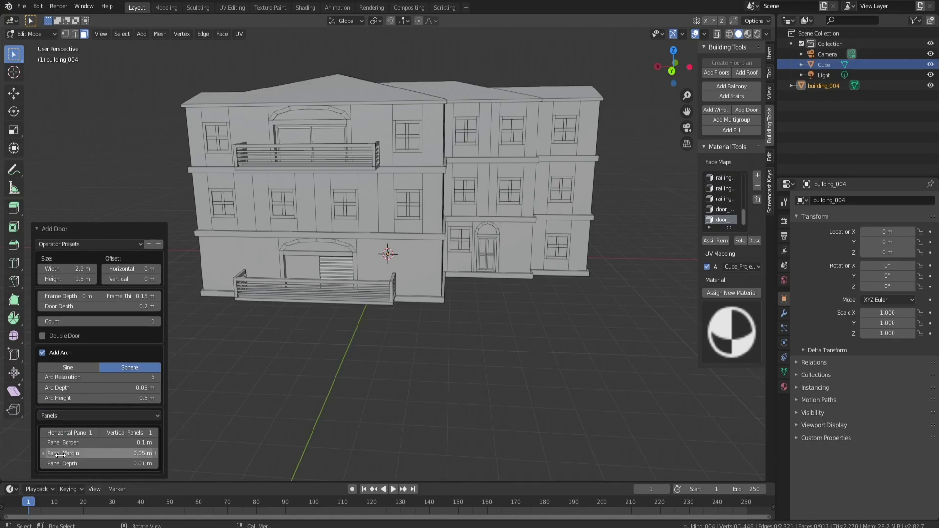
Step: Add a window to the ground-floor front wall right of the louvered door, offset 0.62 m horizontally and 0.21 m vertically
mouse_move(317, 397)
middle_down()
mouse_move(336, 407)
mouse_move(327, 407)
mouse_move(334, 392)
middle_up()
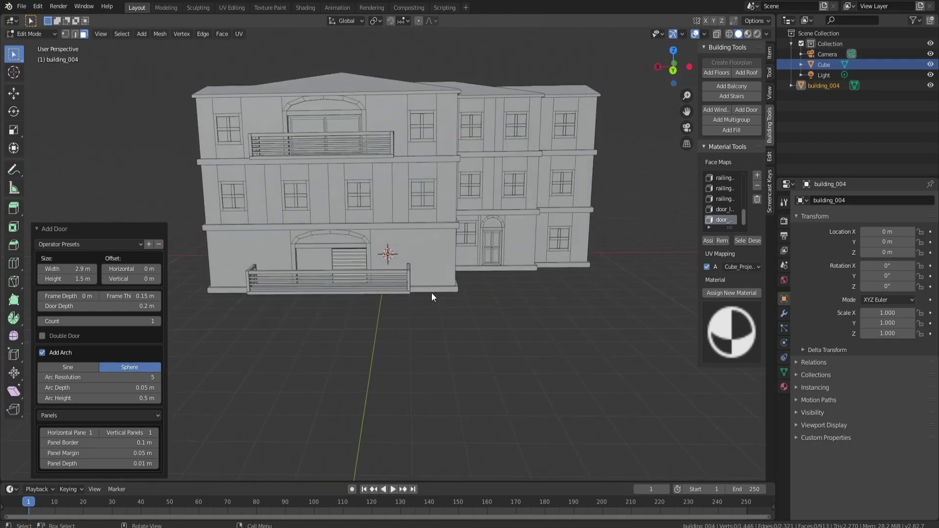
click(430, 259)
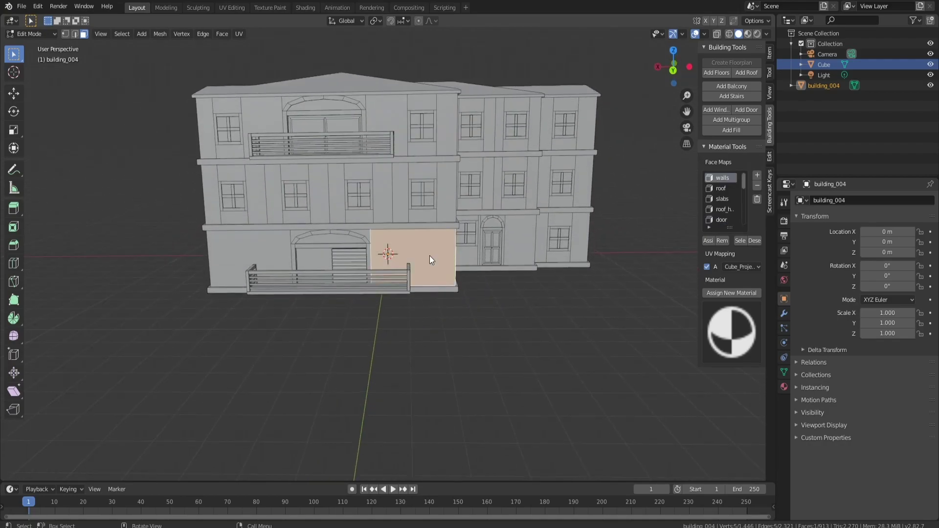
click(722, 109)
mouse_move(128, 334)
mouse_down()
mouse_move(157, 334)
mouse_move(119, 334)
mouse_up()
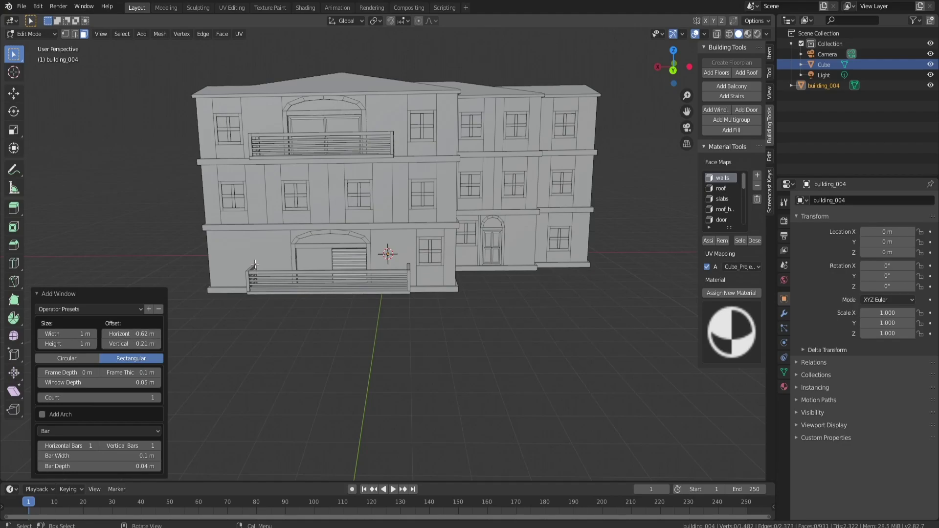
Step: Add a window to the ground-floor front wall left of the louvered door, offset 0.65 m horizontally and 0.21 m vertically
click(245, 244)
click(721, 109)
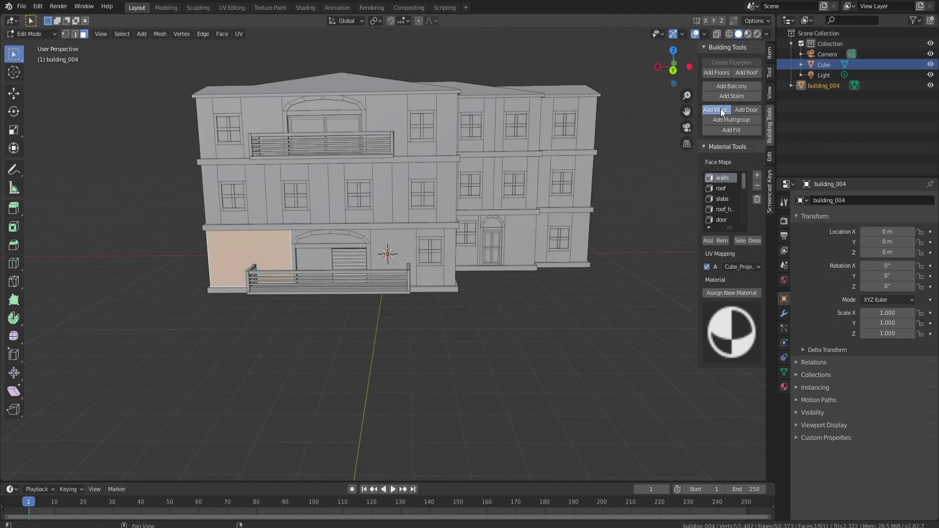
drag(131, 344, 144, 344)
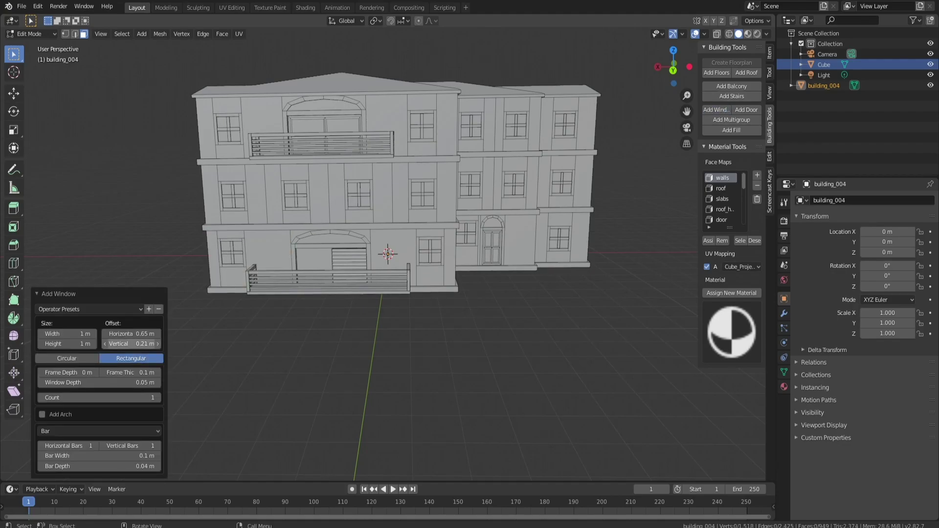
Step: Try adding railed stairs to the middle-storey wall face at the building's blank gable end, and undo them
middle_drag(385, 299, 495, 308)
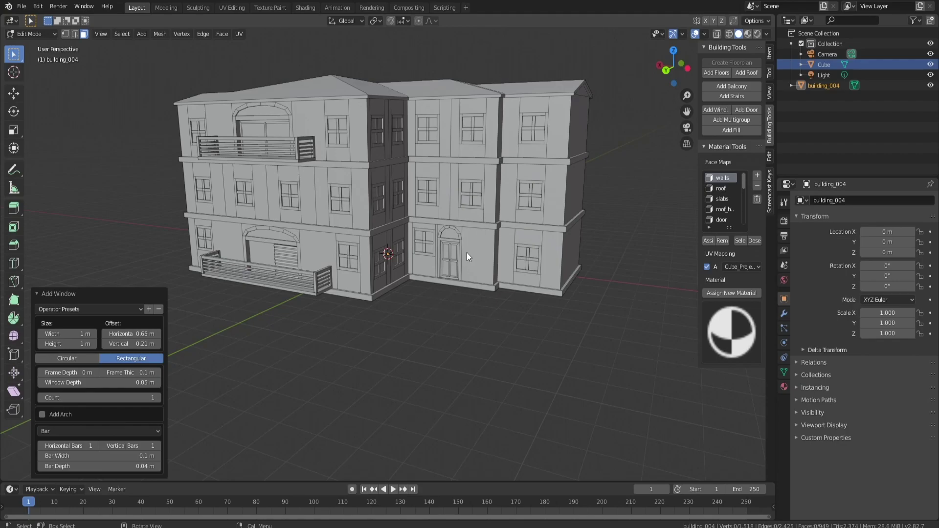
middle_drag(467, 252, 454, 217)
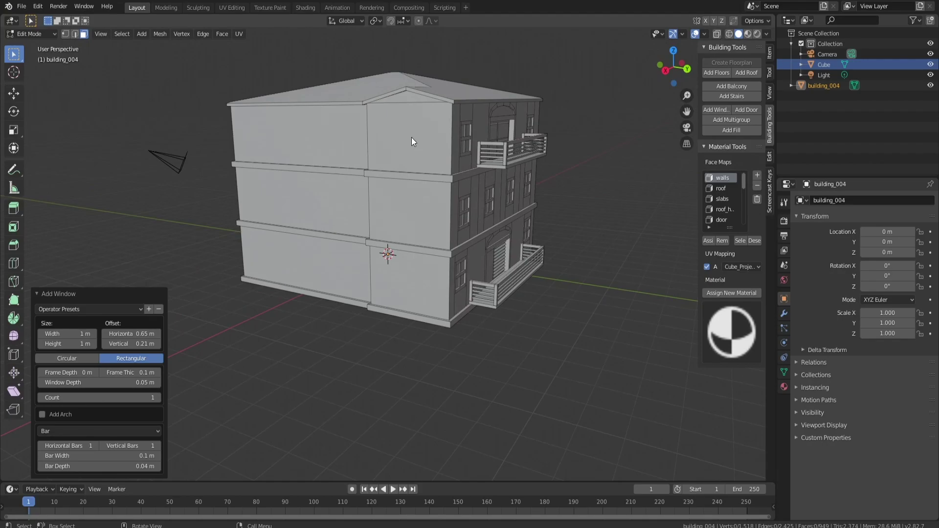
mouse_move(454, 137)
middle_down()
mouse_move(550, 149)
mouse_move(442, 152)
mouse_move(450, 141)
mouse_move(436, 139)
middle_up()
click(544, 127)
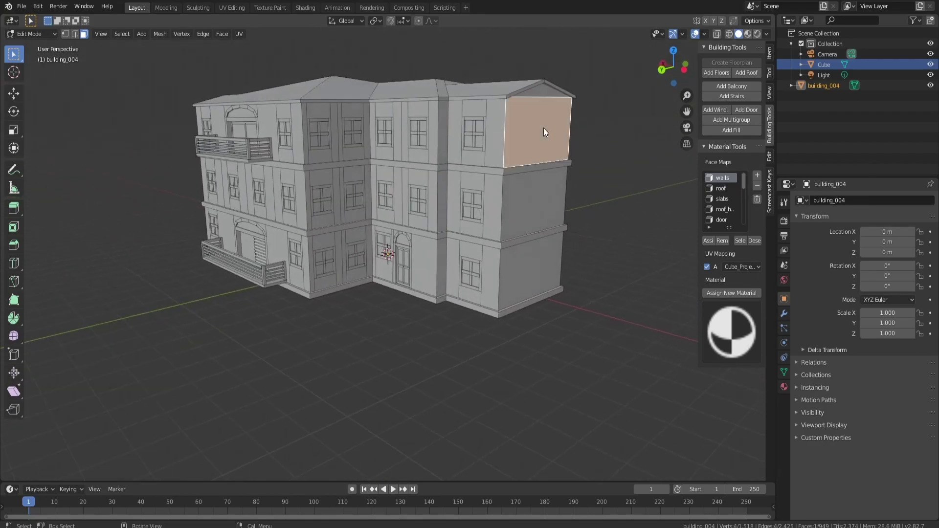
click(521, 204)
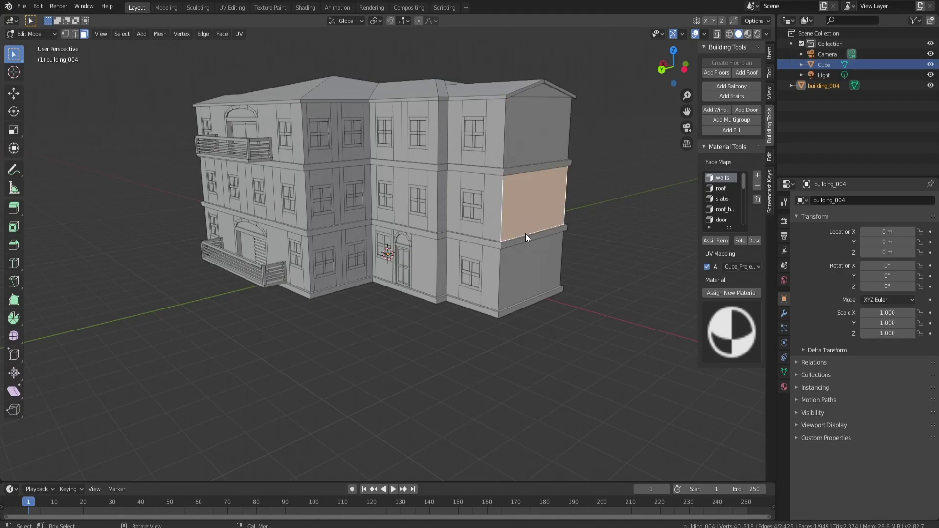
click(737, 97)
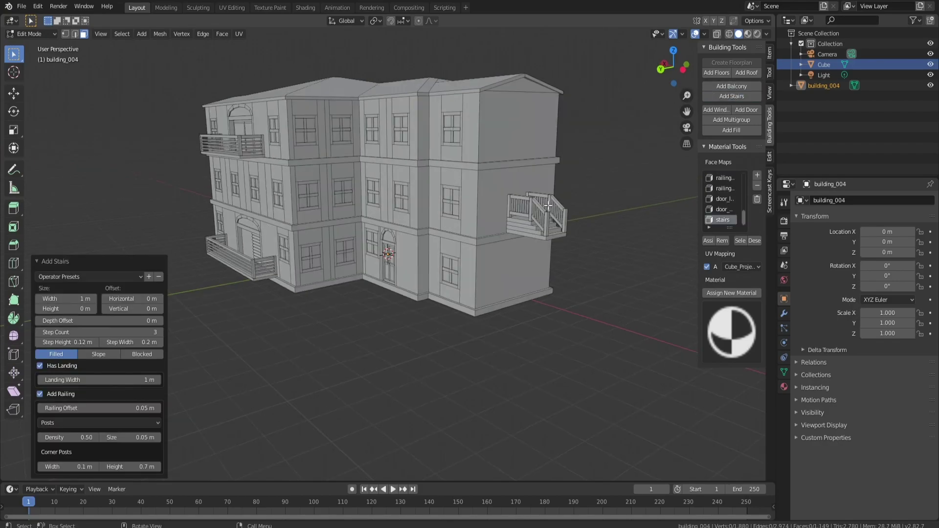
key(ctrl+z)
Step: Add railed stairs to the ground-floor wall of the gable end and set their vertical offset to -0.2 m
click(517, 253)
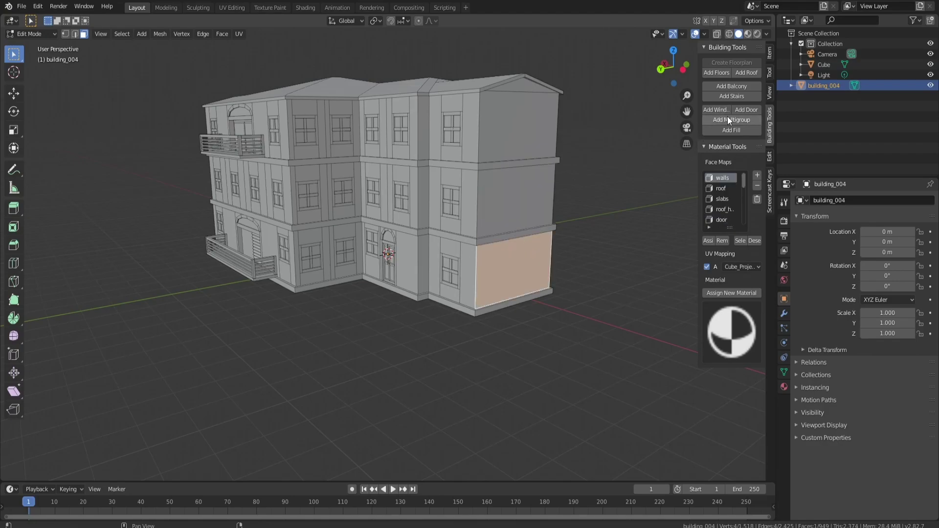
click(731, 96)
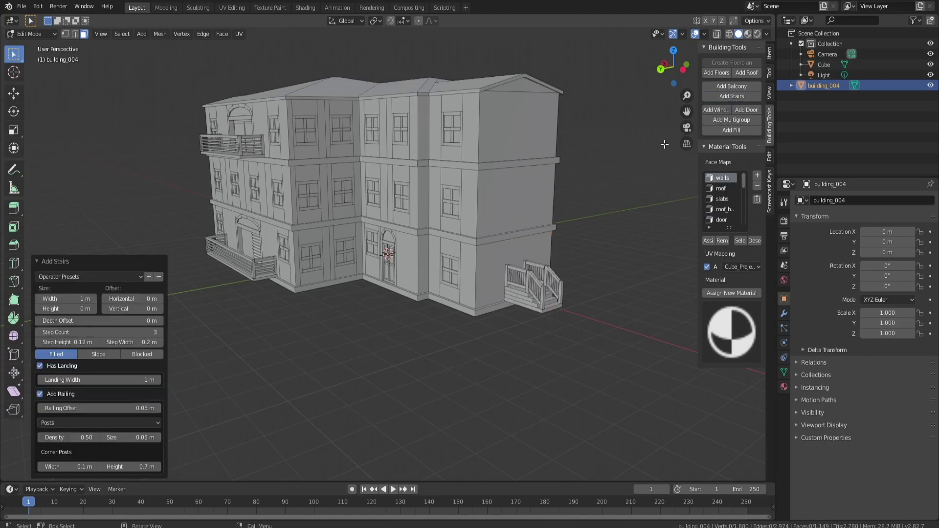
drag(132, 309, 124, 309)
middle_drag(564, 333, 601, 338)
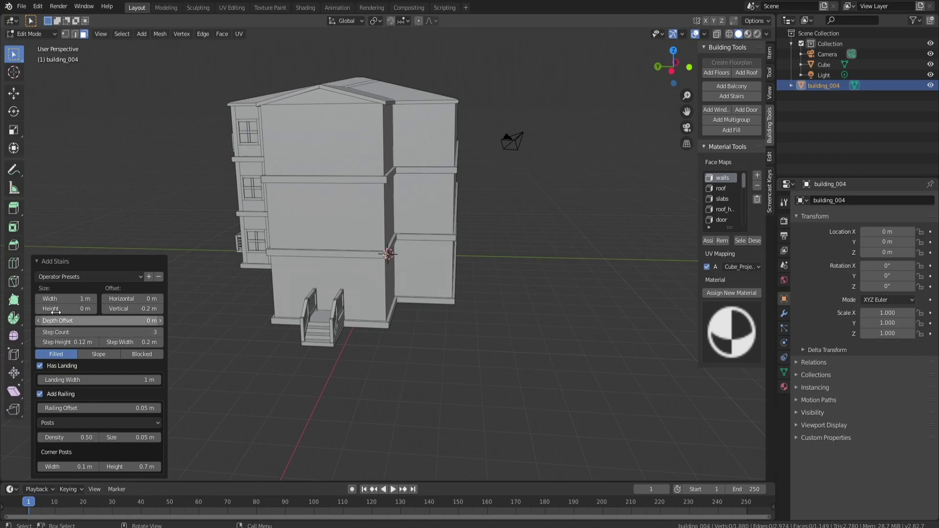
Step: Set the stairs' width to 2.7 m and change their railing fill to Rails
click(64, 299)
text(2.7)
key(Return)
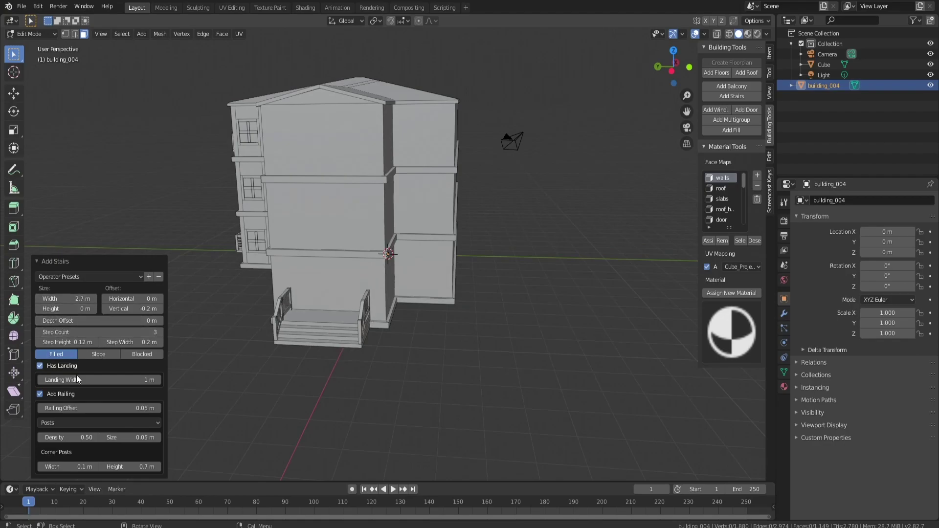
click(78, 422)
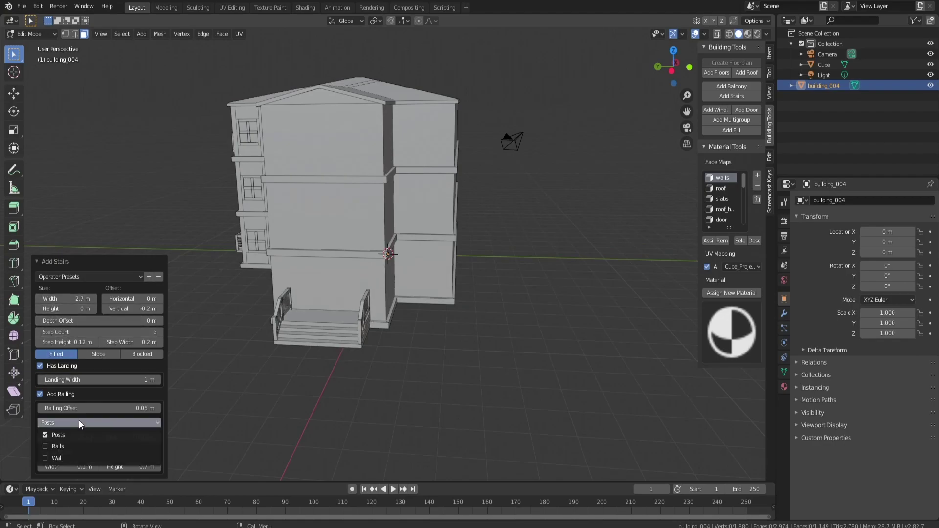
click(45, 446)
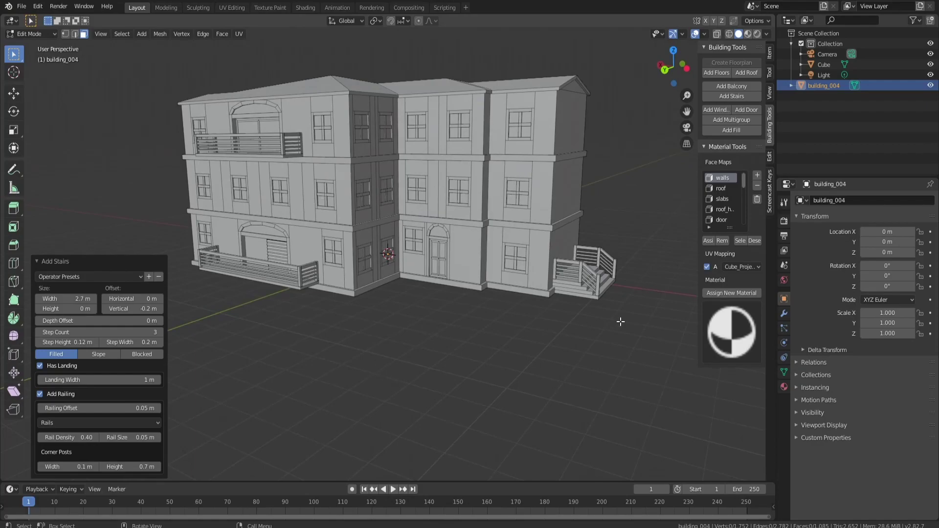
Step: Add a door to the ground-floor wall behind the stairs and set its width to 2.3 m
middle_drag(607, 294, 372, 338)
click(450, 318)
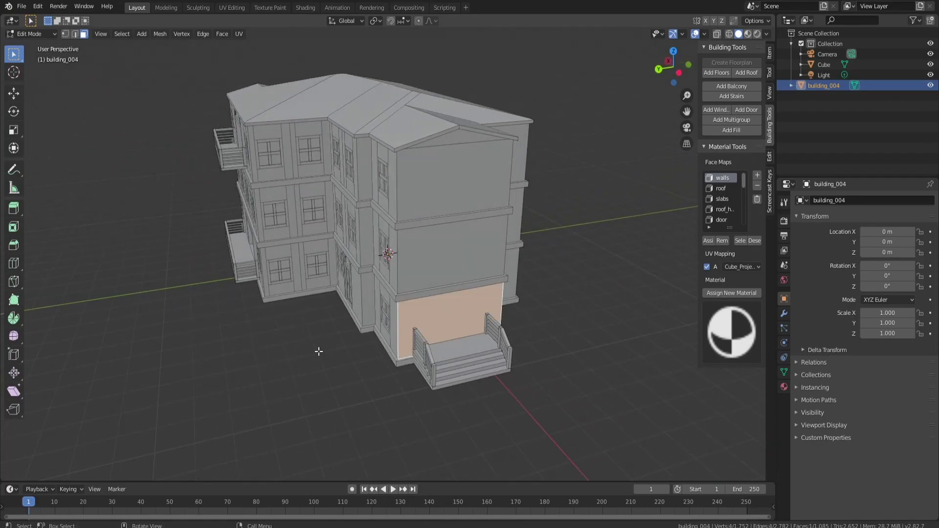
click(746, 109)
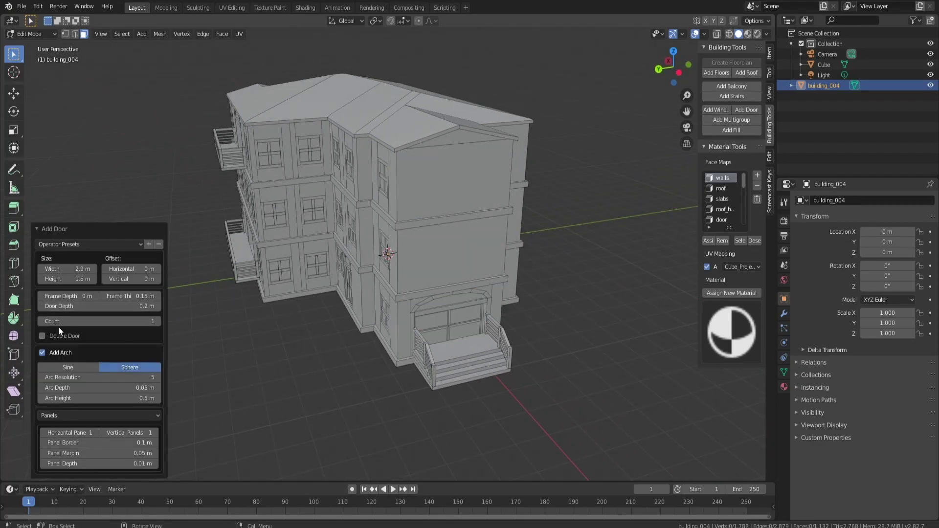
drag(86, 269, 74, 271)
Step: Remove the stair door's arch, offset it 0.08 m horizontally and 0.25 m vertically, and make it a double door
mouse_move(424, 367)
middle_down()
mouse_move(469, 361)
mouse_move(411, 359)
middle_up()
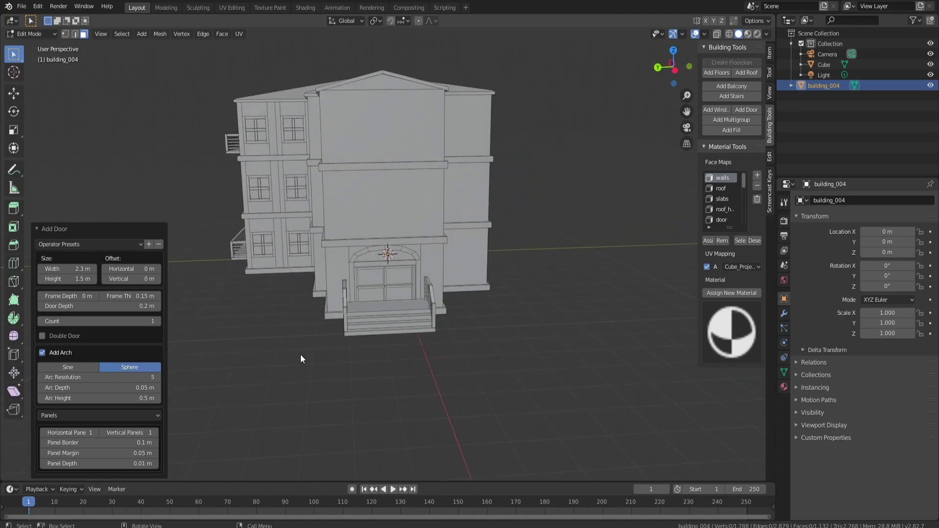
click(42, 353)
drag(124, 325, 186, 325)
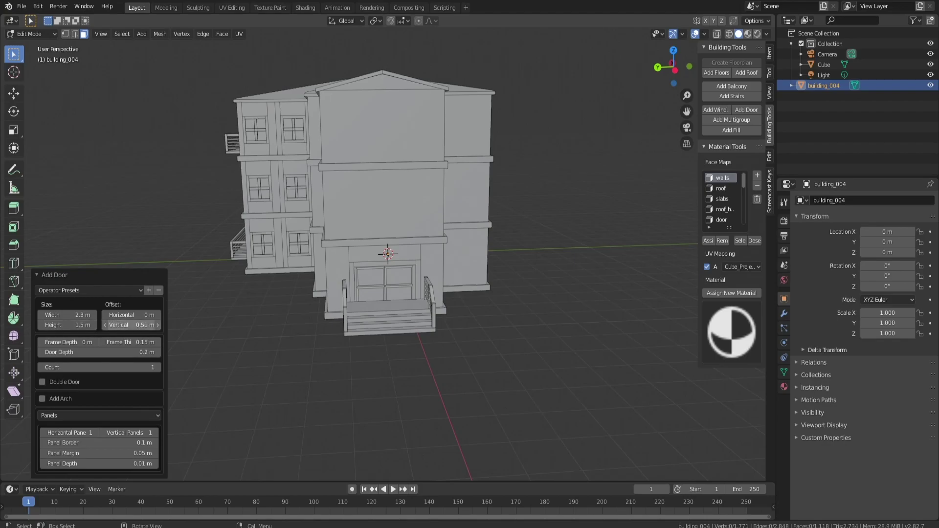
drag(128, 325, 122, 325)
drag(125, 315, 110, 333)
click(42, 383)
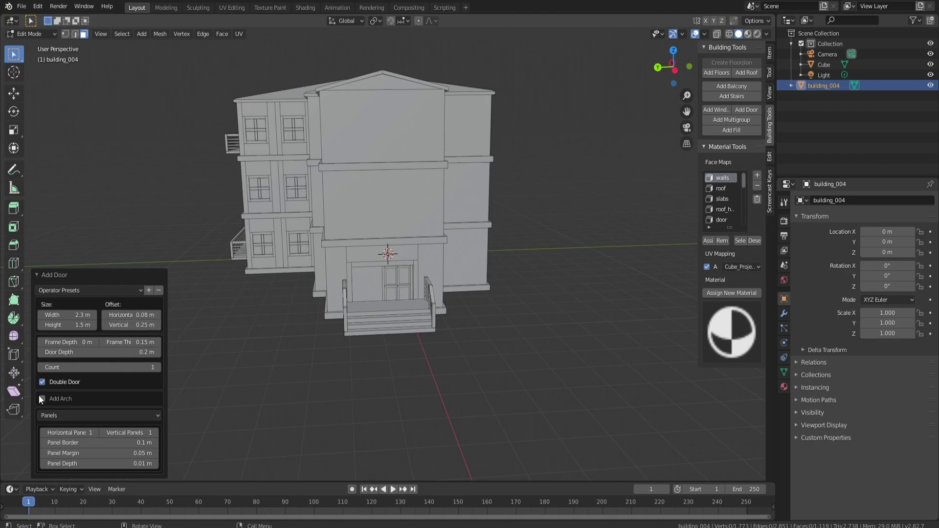
Step: Change the double door's fill to Glass Panes with a 0.06 m pane margin
click(61, 417)
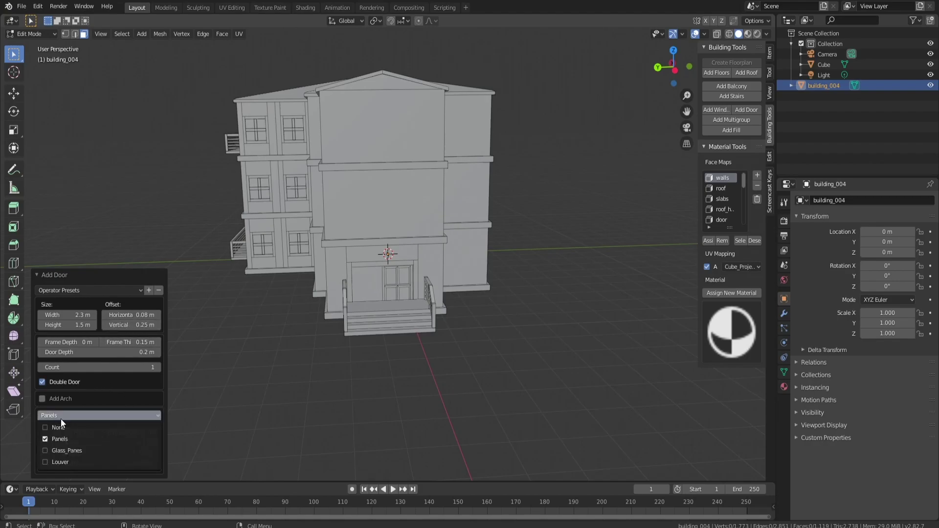
click(52, 451)
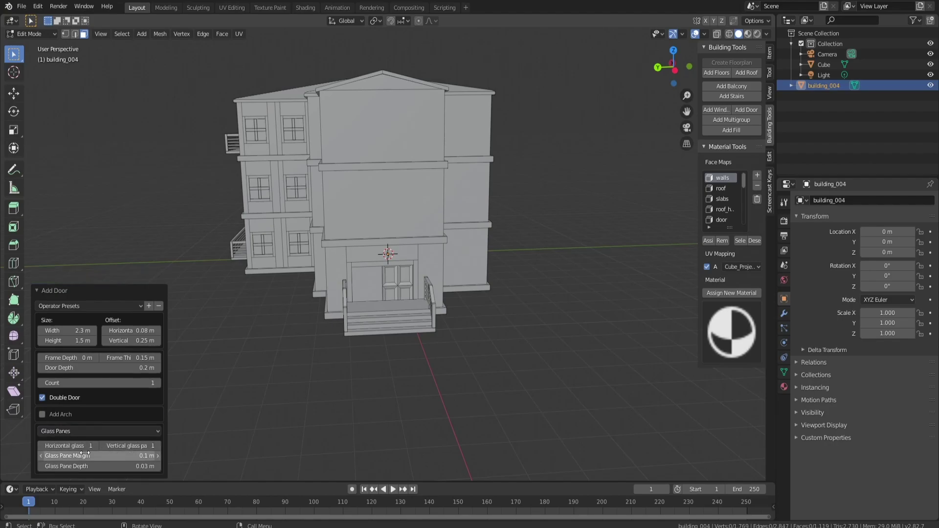
drag(84, 456, 66, 456)
Step: Add windows to the two upper wall faces above the double door, with a count of 2 per face
middle_drag(396, 359, 433, 346)
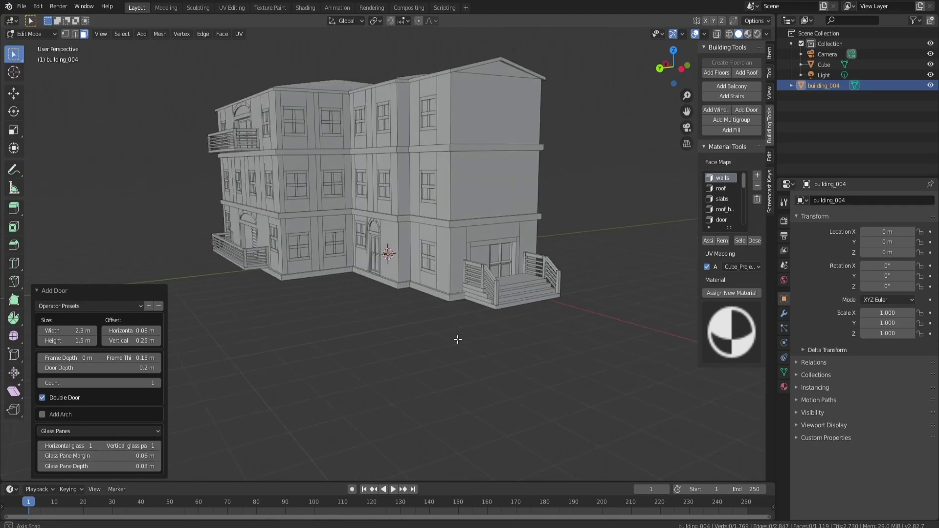
click(473, 168)
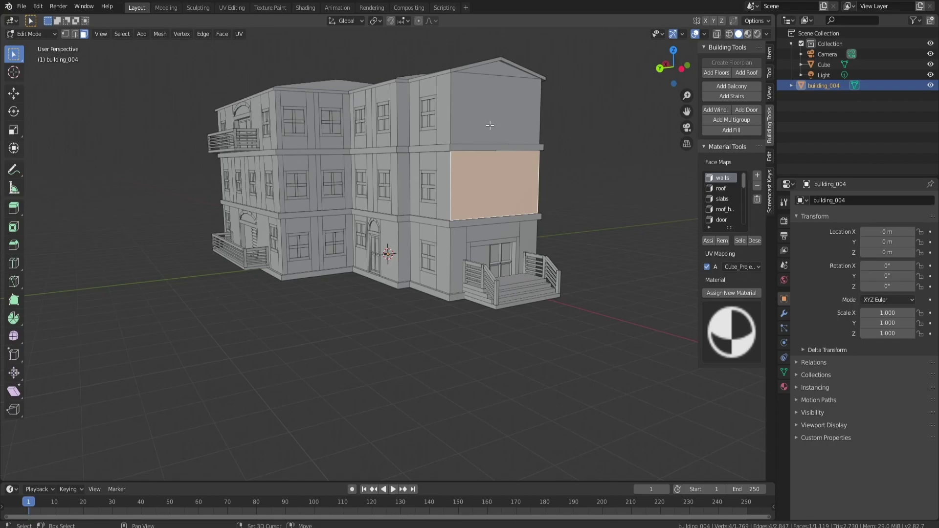
shift+click(489, 126)
middle_drag(437, 82, 471, 109)
scroll(455, 140, up, 1)
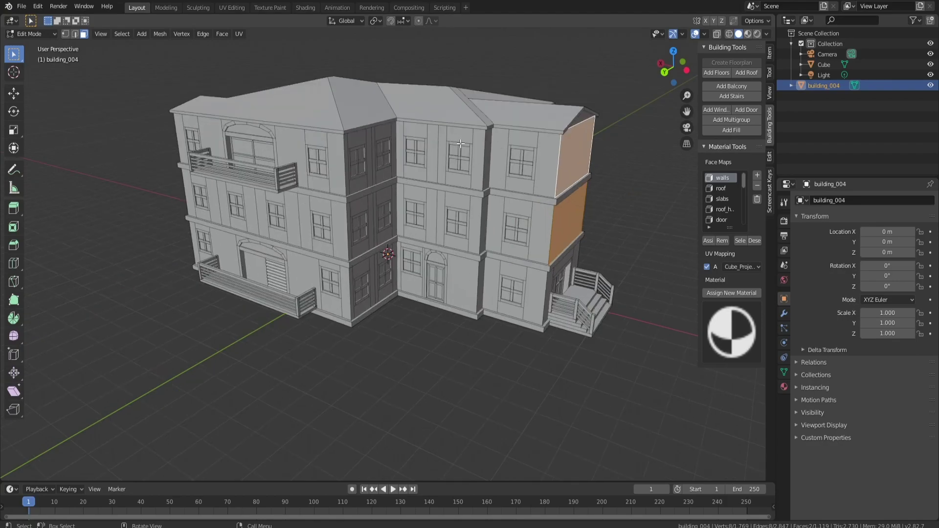
scroll(500, 149, up, 1)
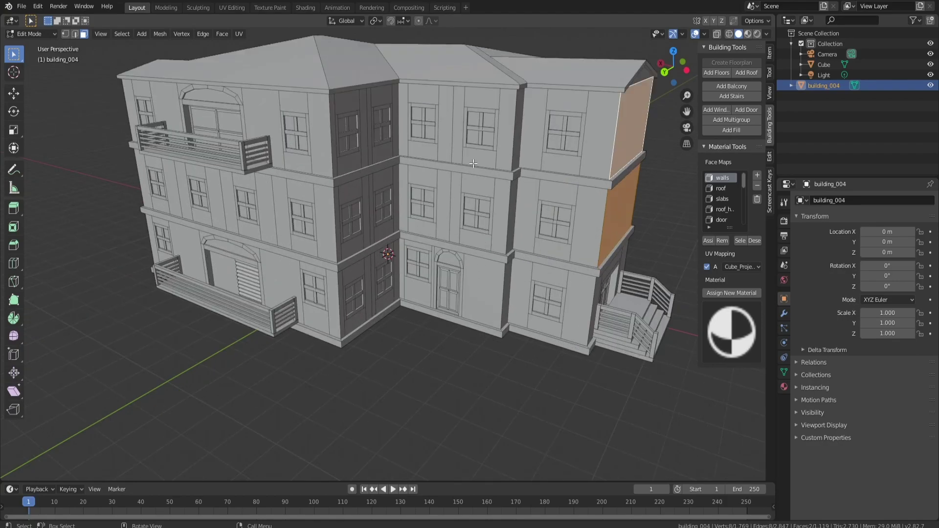
middle_drag(549, 181, 514, 177)
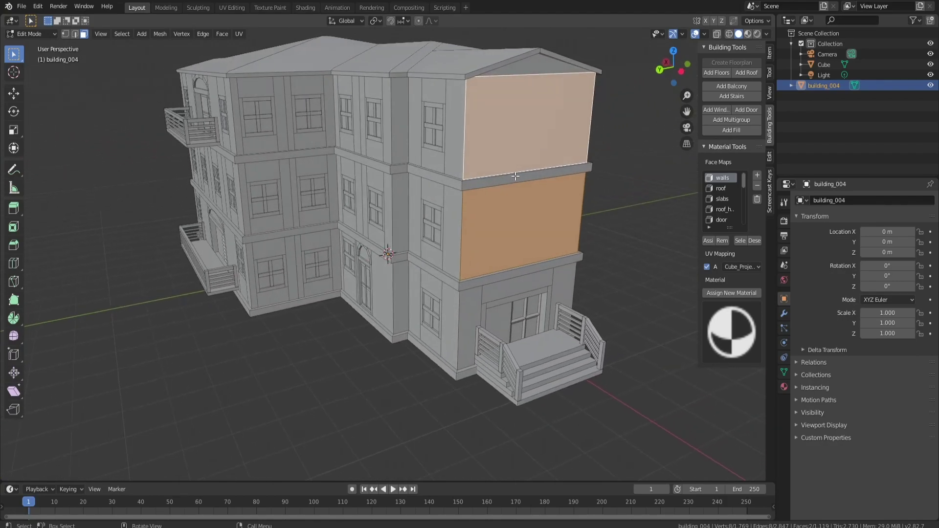
click(719, 109)
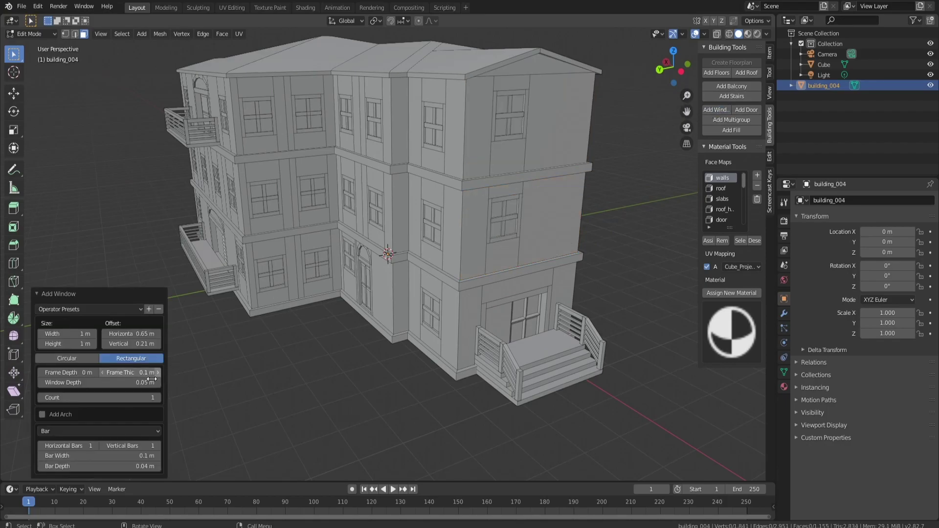
click(157, 399)
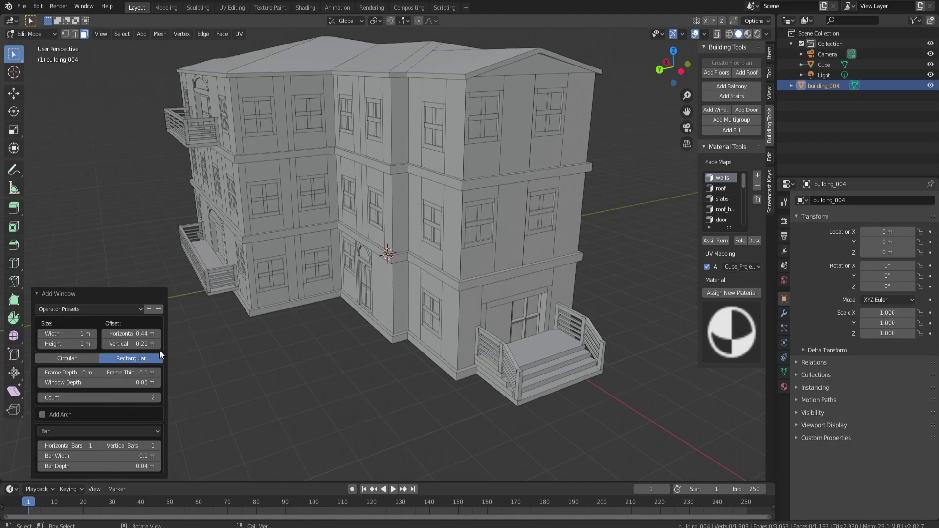
Step: Offset the gable-end windows -0.013 m horizontally and -0.03 m vertically
drag(131, 334, 150, 334)
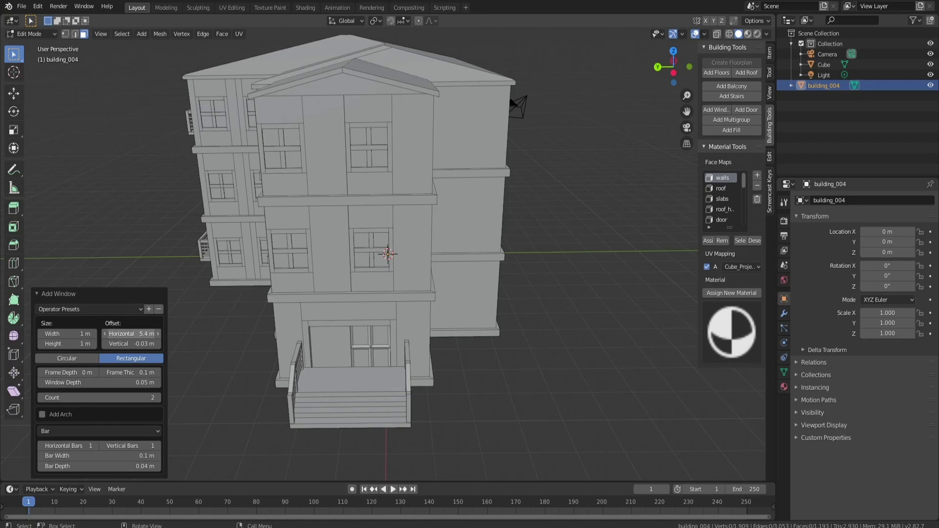
key(Escape)
drag(130, 337, 121, 334)
Step: Select all geometry linked to the slab band between the upper storeys, and clear the selection
middle_drag(433, 344, 468, 342)
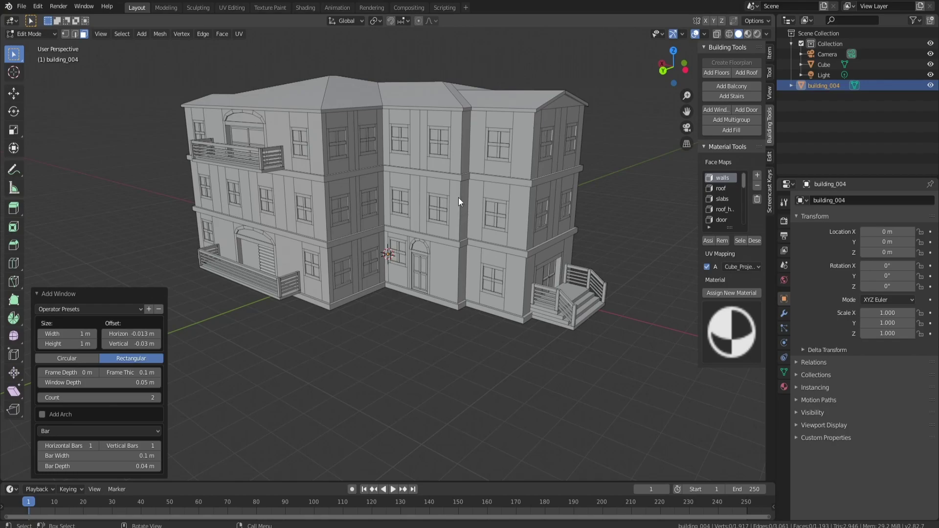
click(459, 178)
key(l)
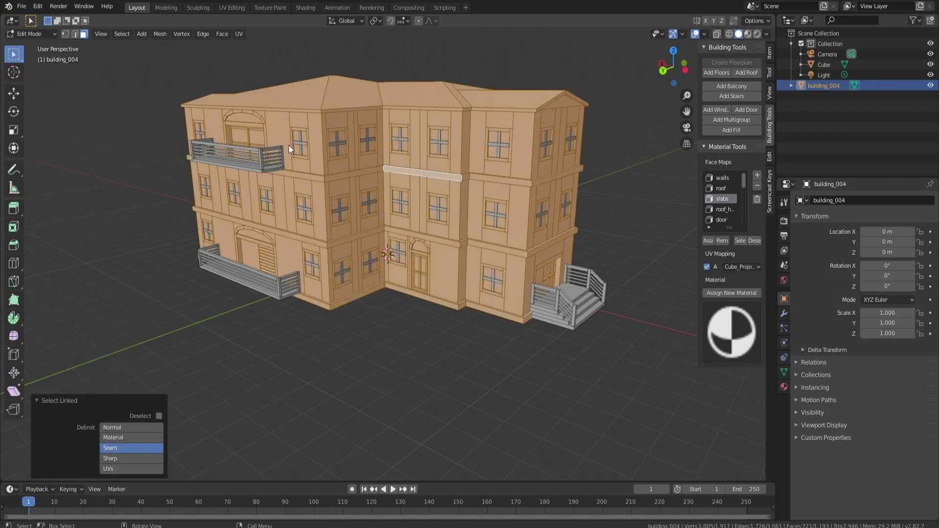
click(408, 353)
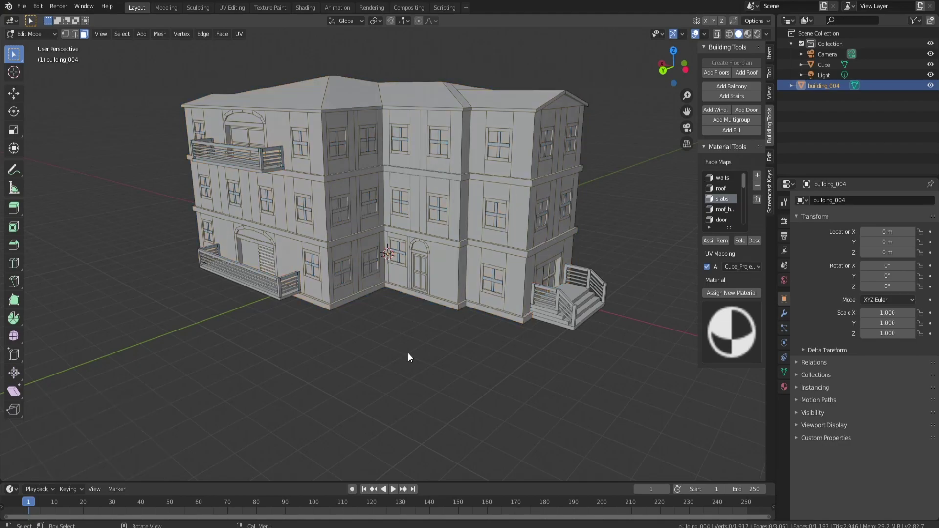